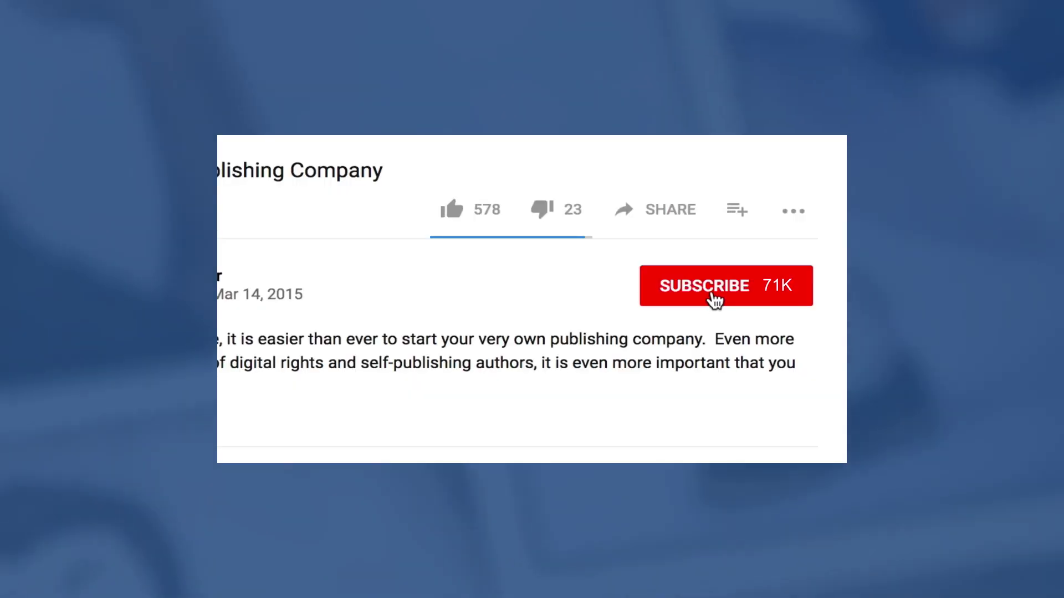
Step: Subscribe to the YouTube channel behind the start-your-own-publishing-company video
{"action": "left_click", "coordinate": [710, 293]}
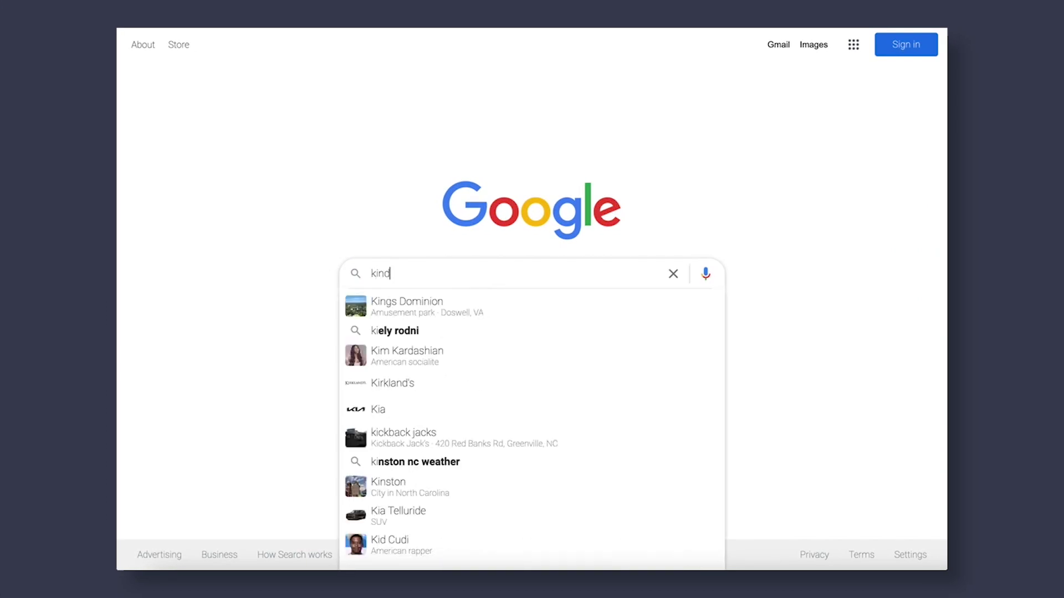
Step: Search 'kindle create' and download the Mac installer KindleCreateInstaller.pkg from Amazon, set to open when done
{"action": "type", "text": "reate"}
{"action": "key", "text": "Return"}
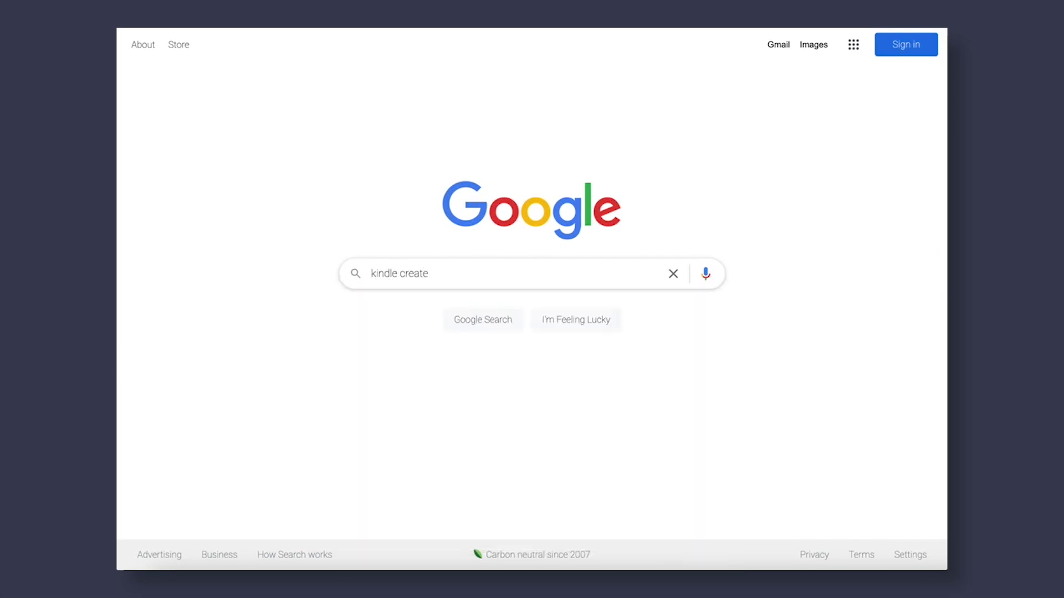
{"action": "left_click", "coordinate": [269, 171]}
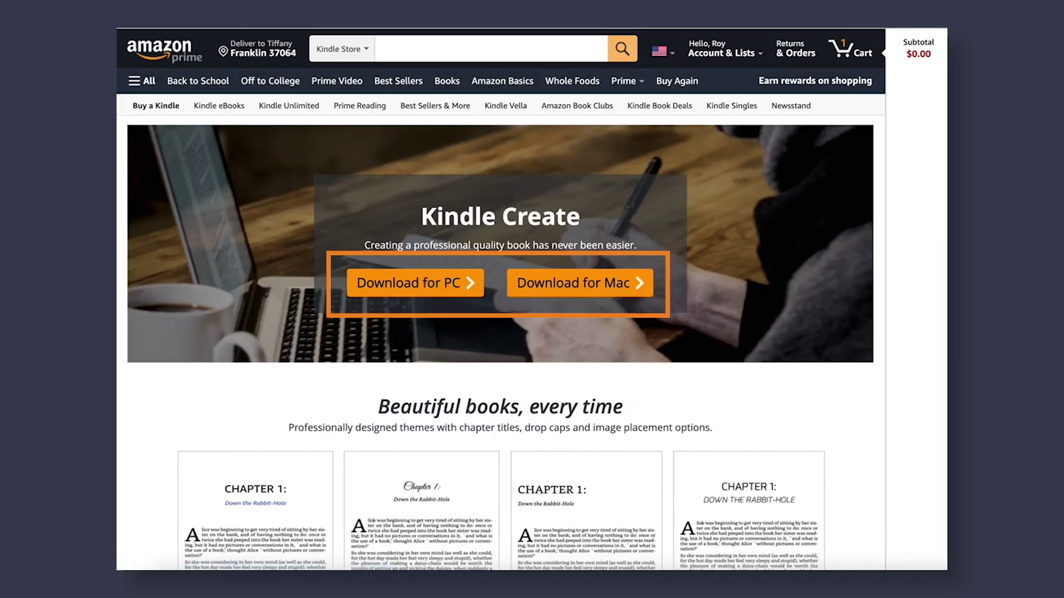
{"action": "left_click", "coordinate": [621, 285]}
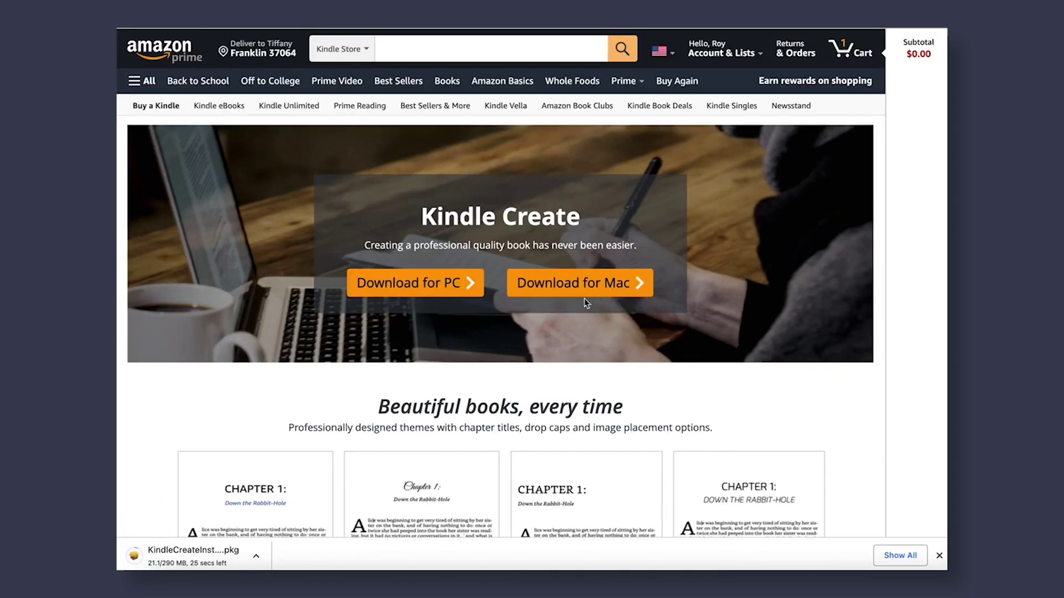
{"action": "left_click", "coordinate": [242, 550]}
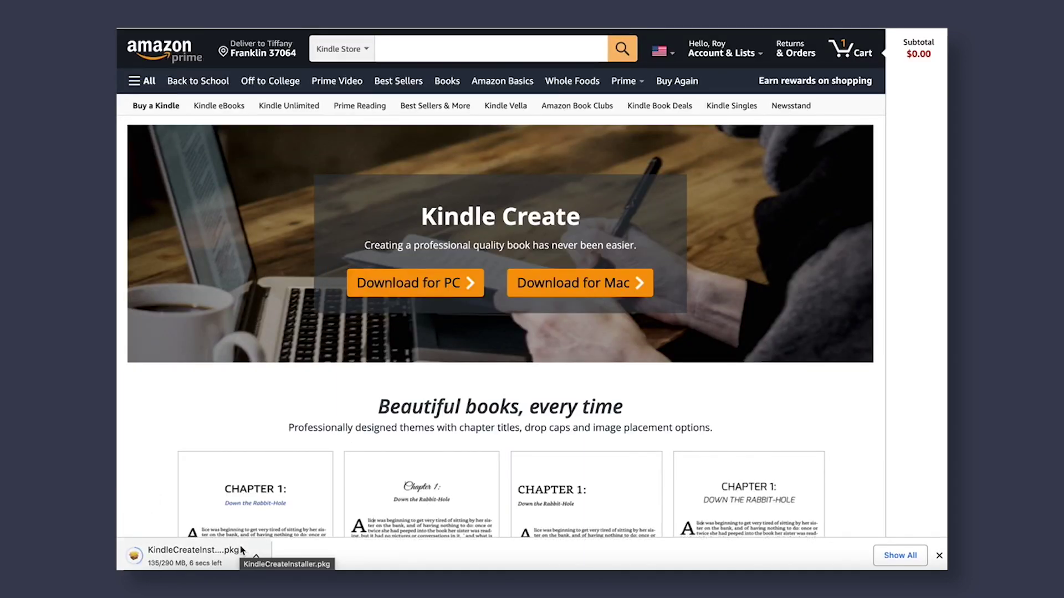
Step: Agree to the licence, install Kindle Create, and choose to start a new book
{"action": "left_click", "coordinate": [686, 376]}
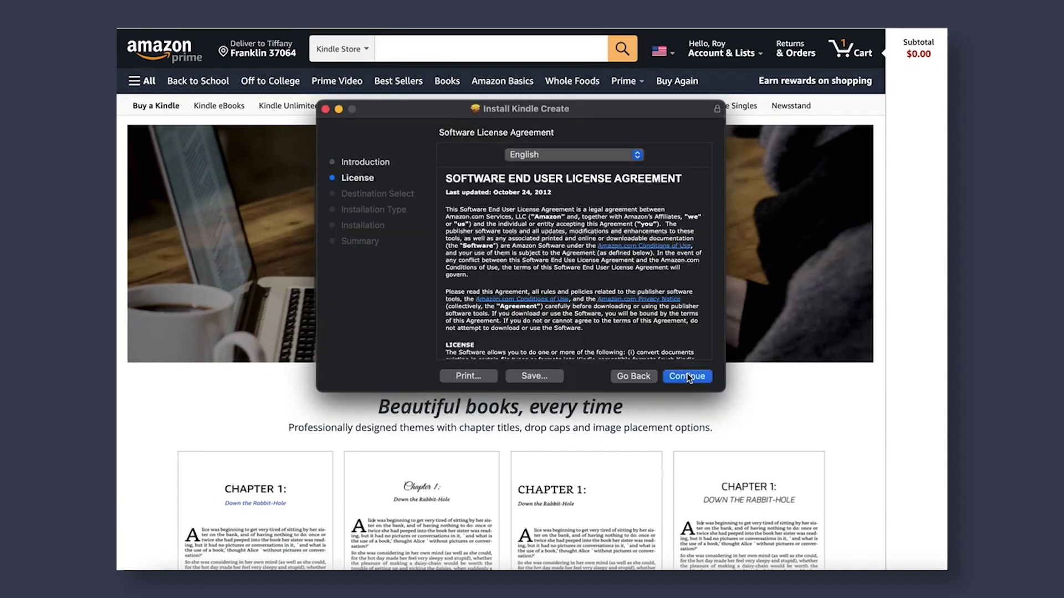
{"action": "left_click", "coordinate": [686, 376]}
{"action": "left_click", "coordinate": [656, 284]}
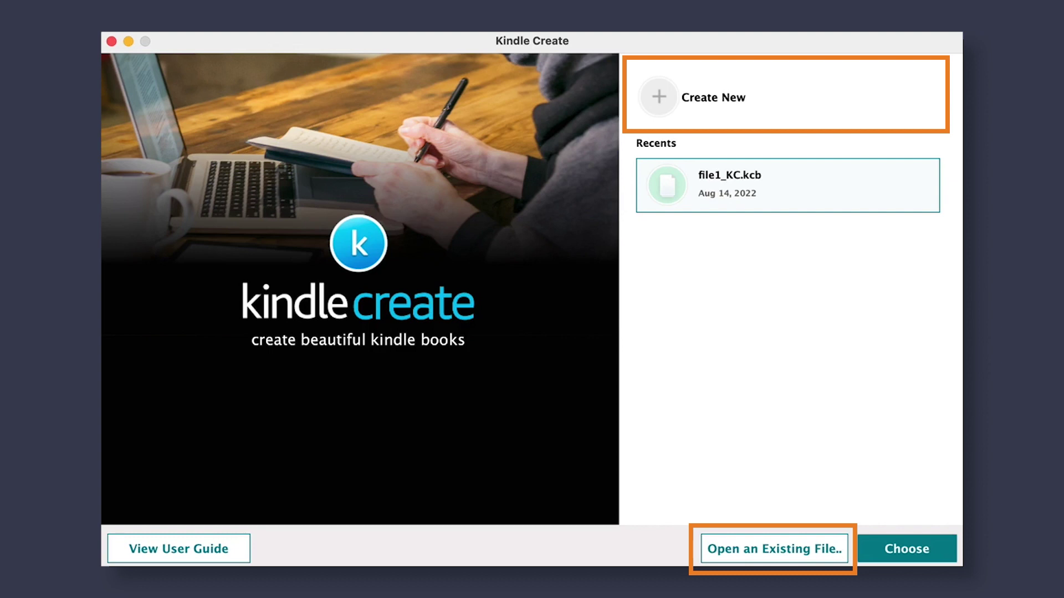
{"action": "left_click", "coordinate": [731, 110]}
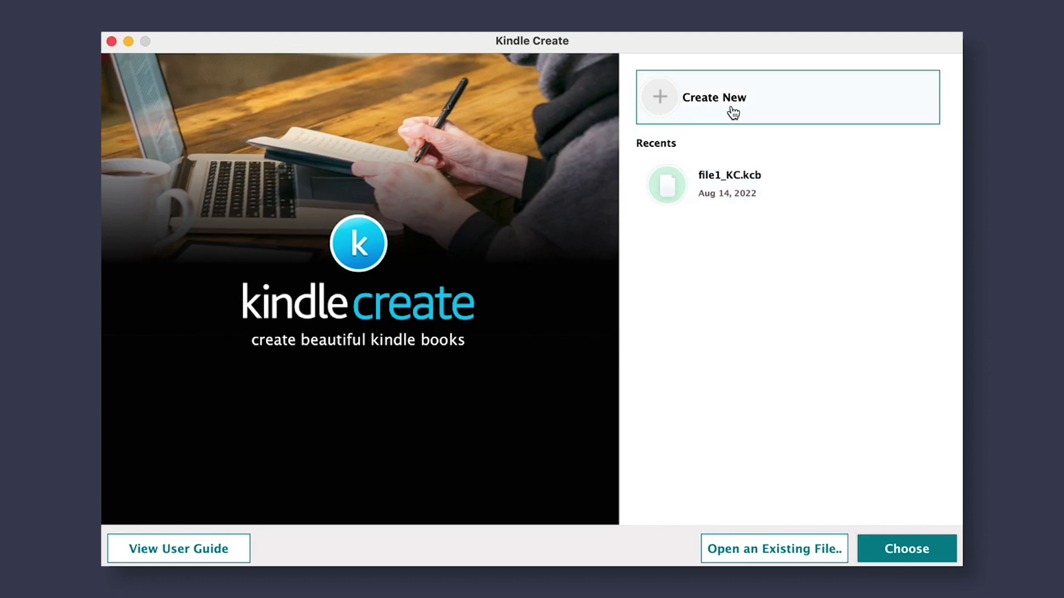
Step: Pick the Reflowable format over Comics and Print Replica, and browse the Desktop for a Word file
{"action": "left_click", "coordinate": [907, 549]}
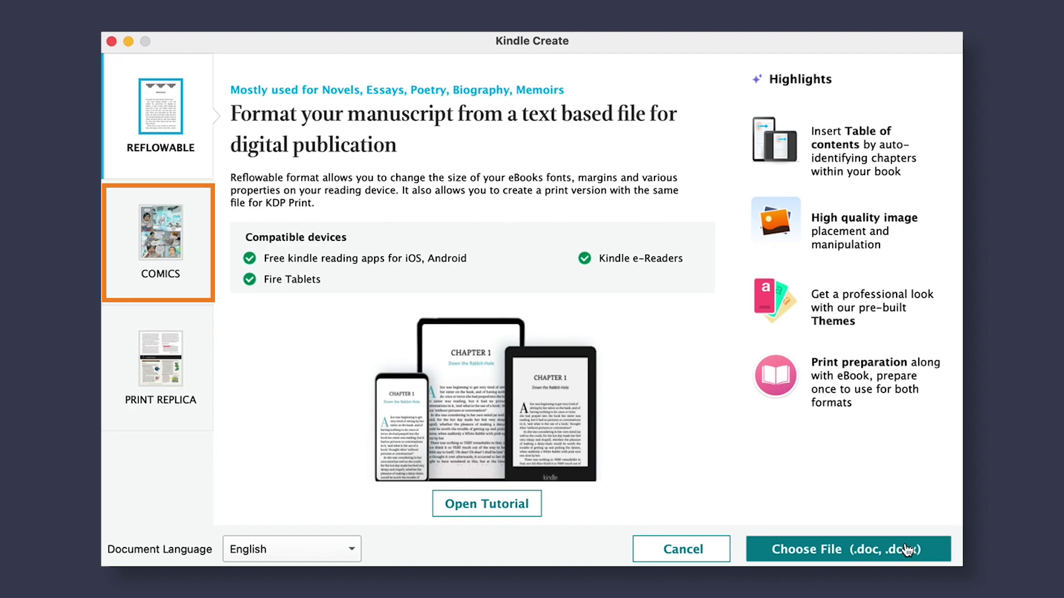
{"action": "left_click", "coordinate": [169, 237]}
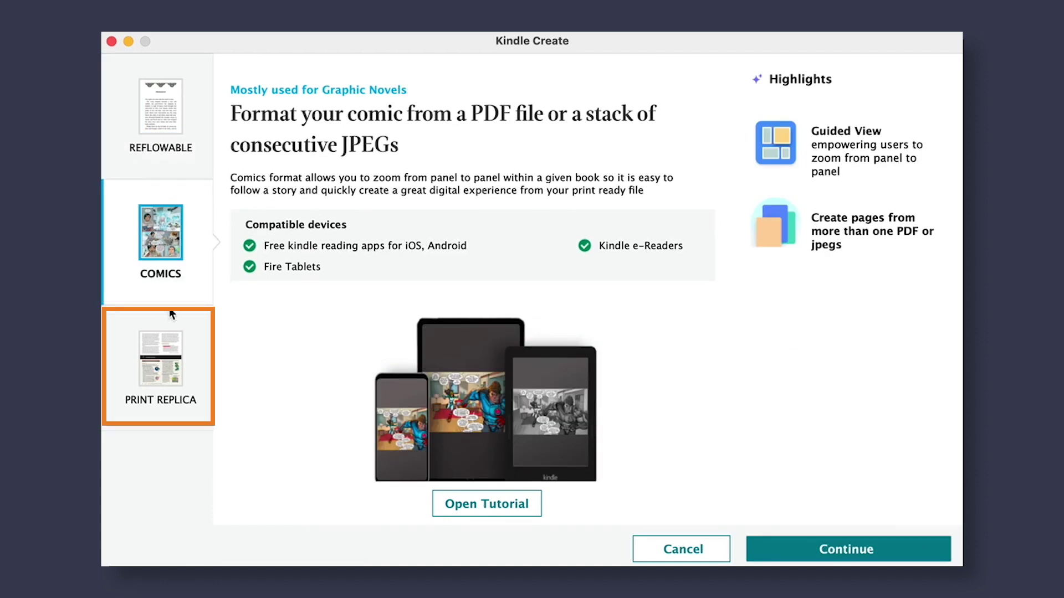
{"action": "left_click", "coordinate": [169, 350]}
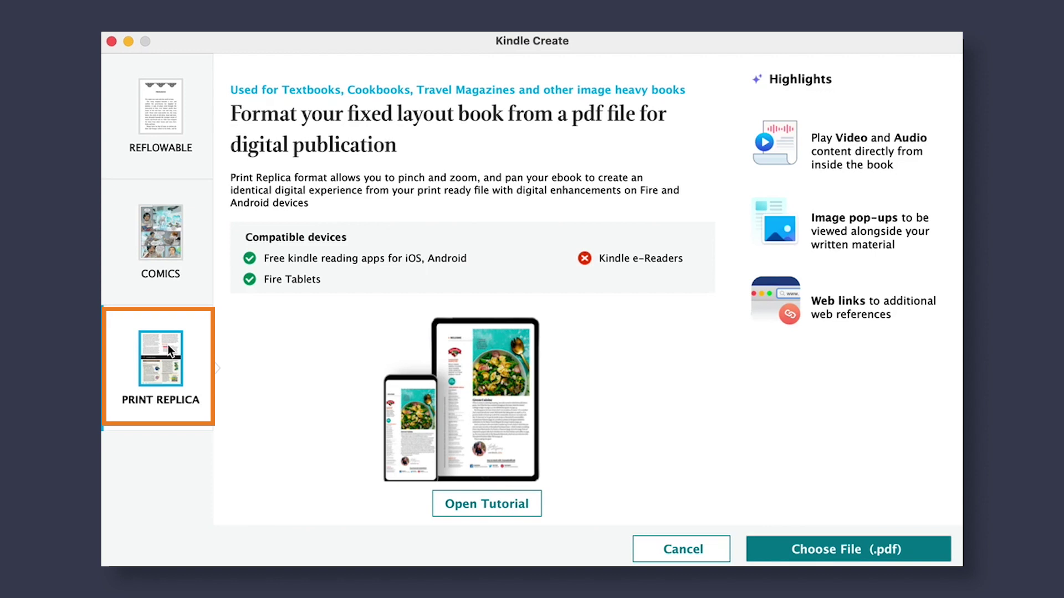
{"action": "left_click", "coordinate": [171, 148]}
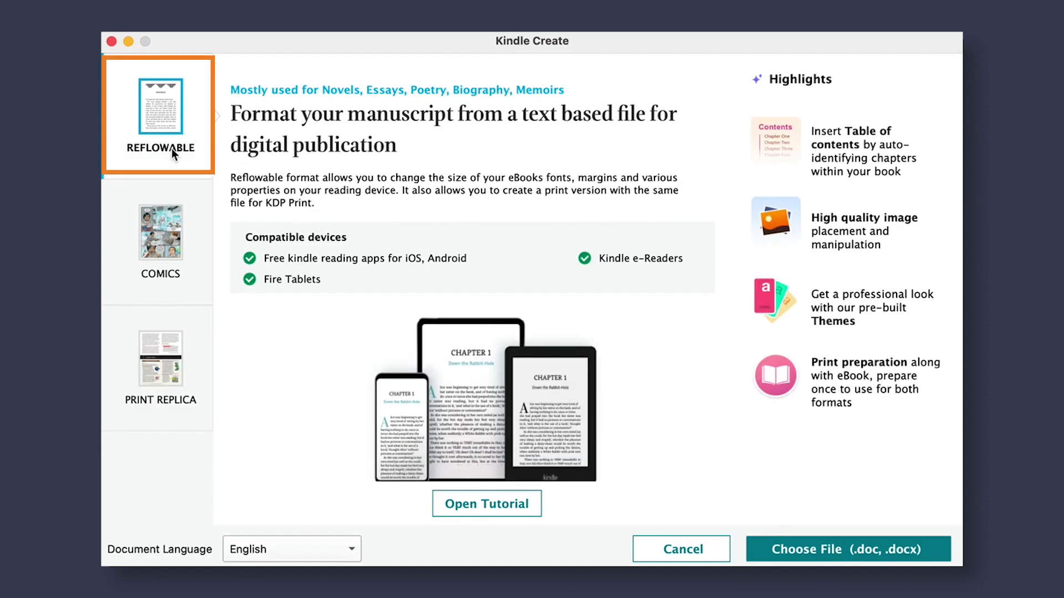
{"action": "left_click", "coordinate": [805, 550]}
{"action": "left_click", "coordinate": [316, 222]}
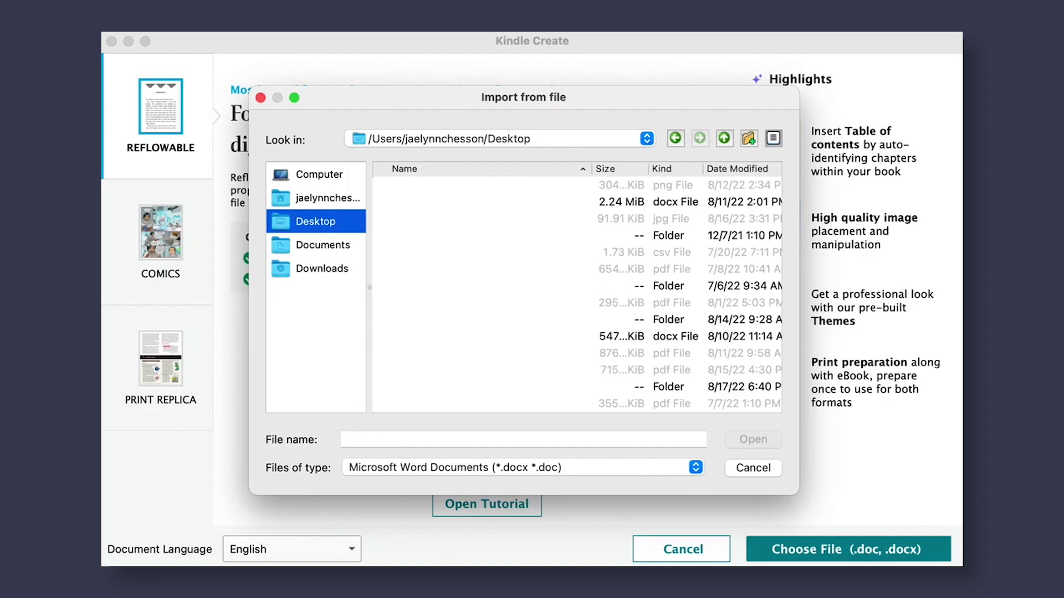
Step: Import file4.docx from the Desktop as the book's manuscript
{"action": "left_click", "coordinate": [673, 336]}
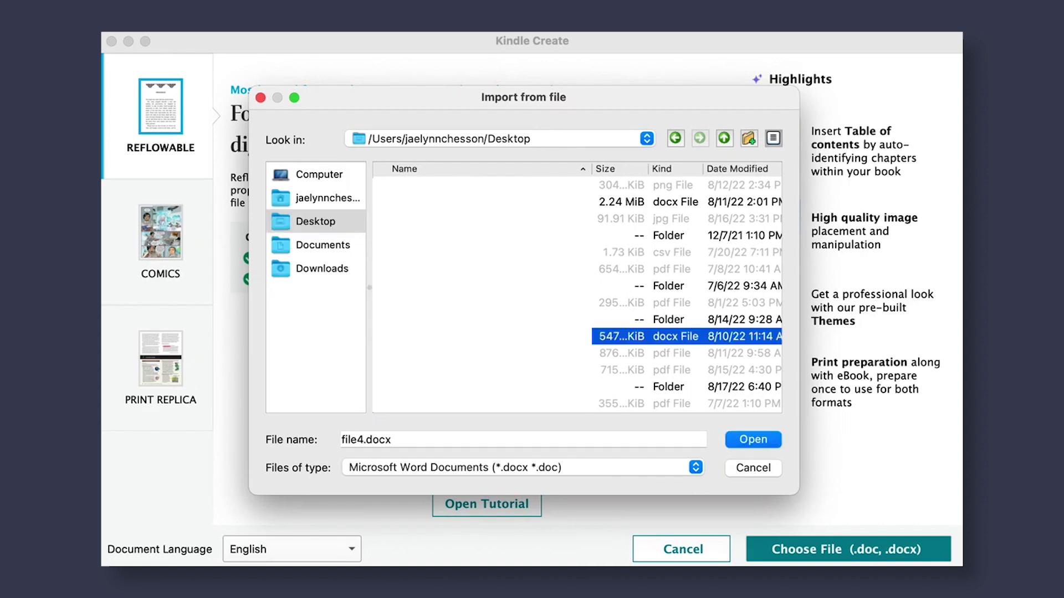
{"action": "left_click", "coordinate": [754, 440]}
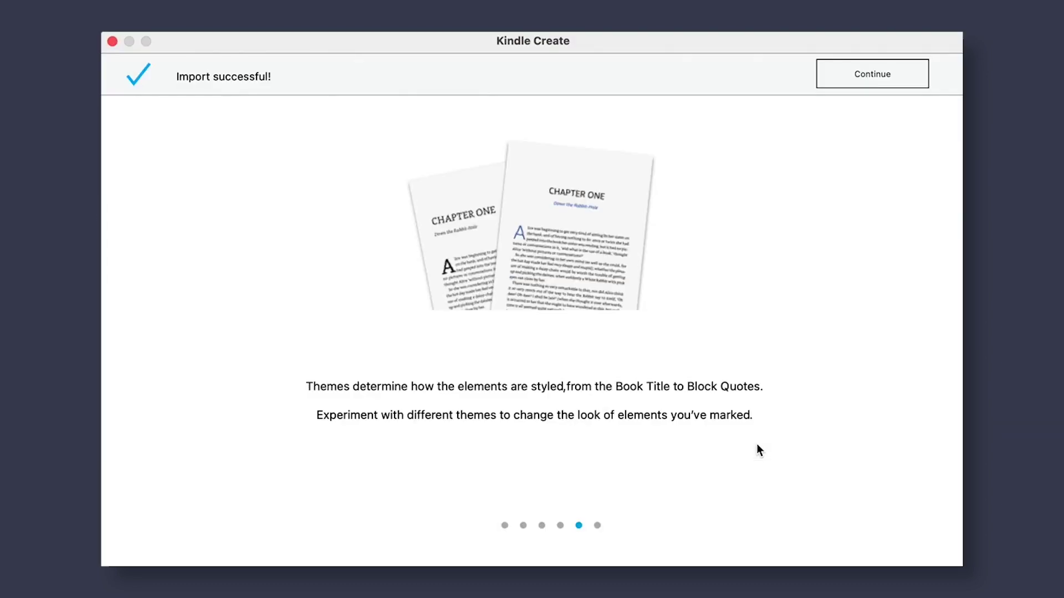
Step: Review suggested chapter titles like BRIAR ROSE and RAPUNZEL, then accept them all
{"action": "left_click", "coordinate": [877, 72]}
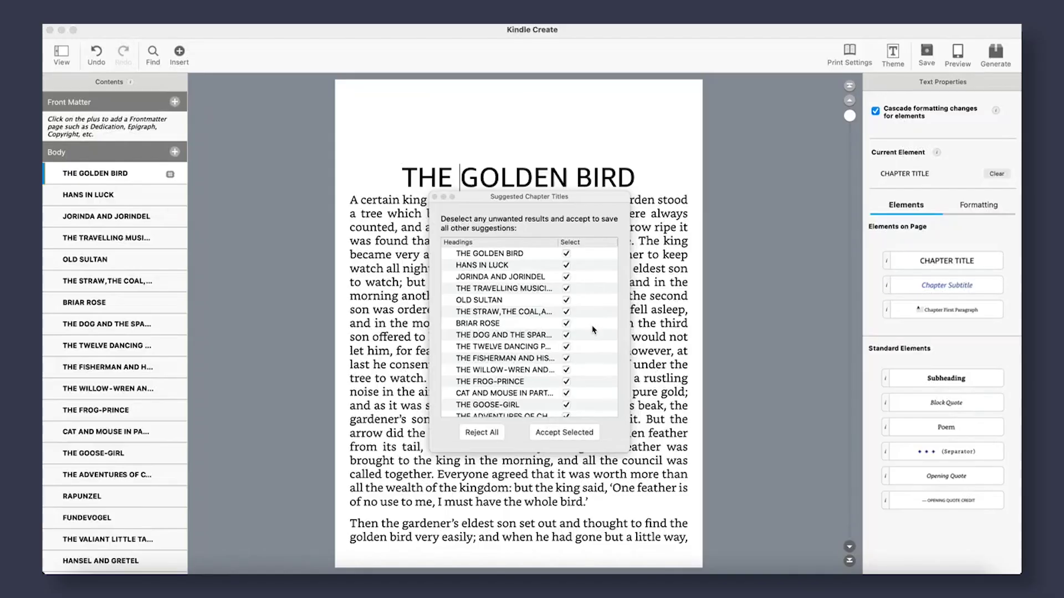
{"action": "left_click", "coordinate": [593, 327]}
{"action": "scroll", "coordinate": [593, 328], "scroll_direction": "down", "scroll_amount": 5}
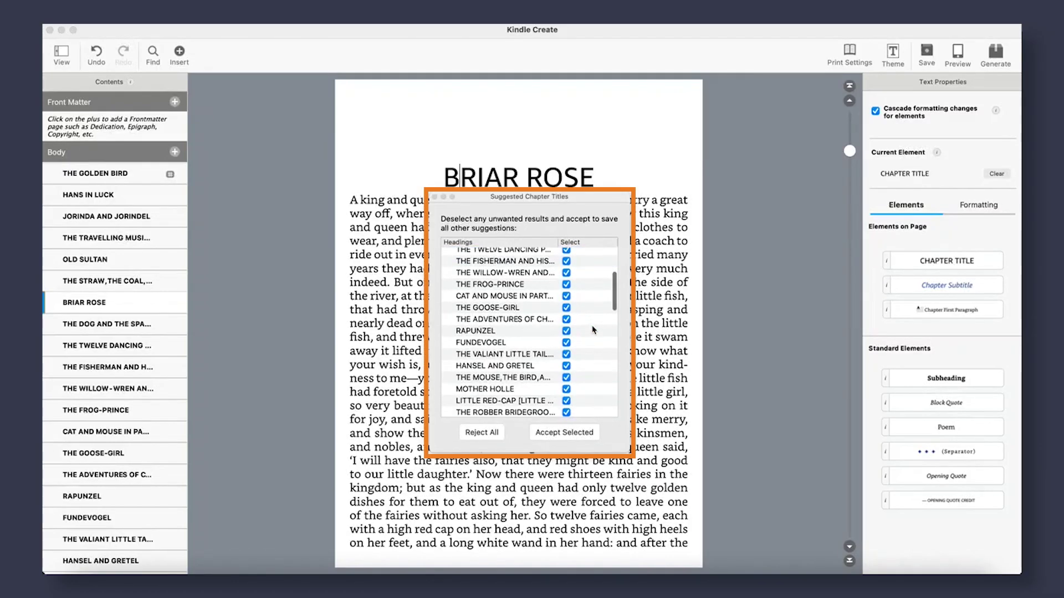
{"action": "left_click", "coordinate": [593, 330]}
{"action": "scroll", "coordinate": [593, 329], "scroll_direction": "down", "scroll_amount": 15}
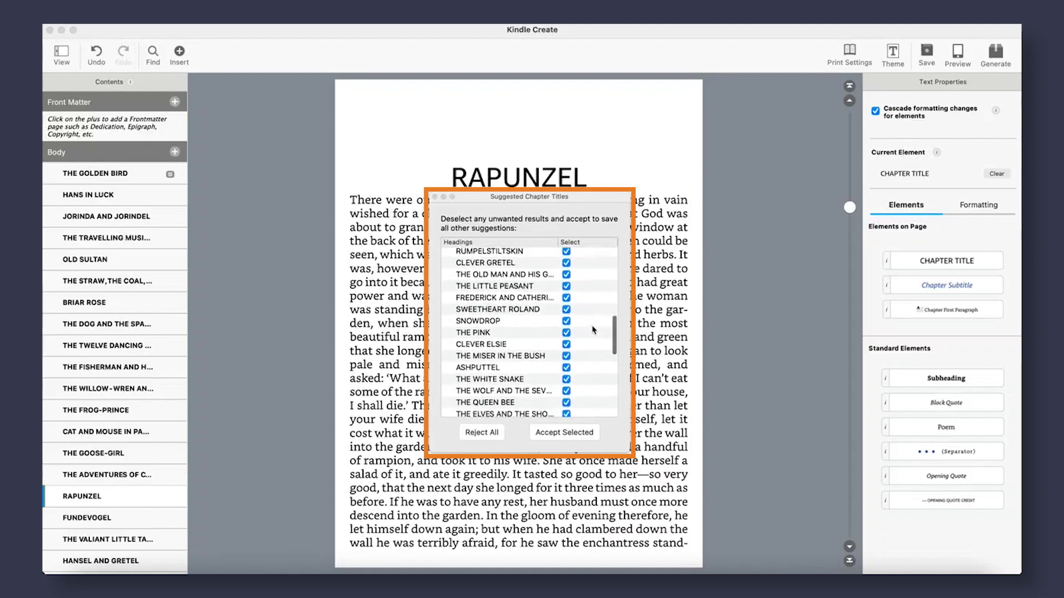
{"action": "scroll", "coordinate": [593, 330], "scroll_direction": "down", "scroll_amount": 14}
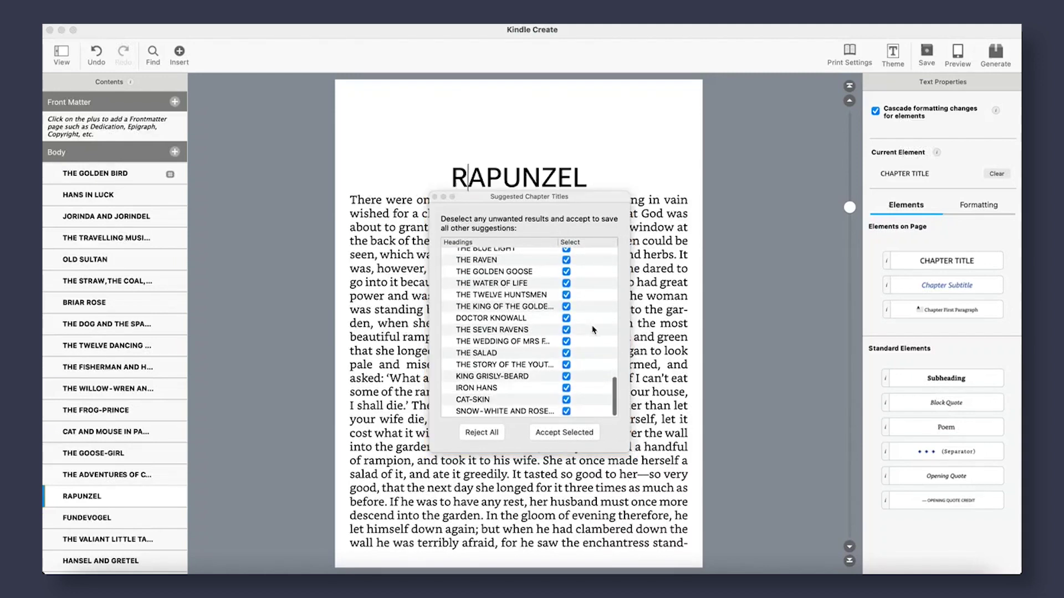
{"action": "scroll", "coordinate": [593, 330], "scroll_direction": "up", "scroll_amount": 20}
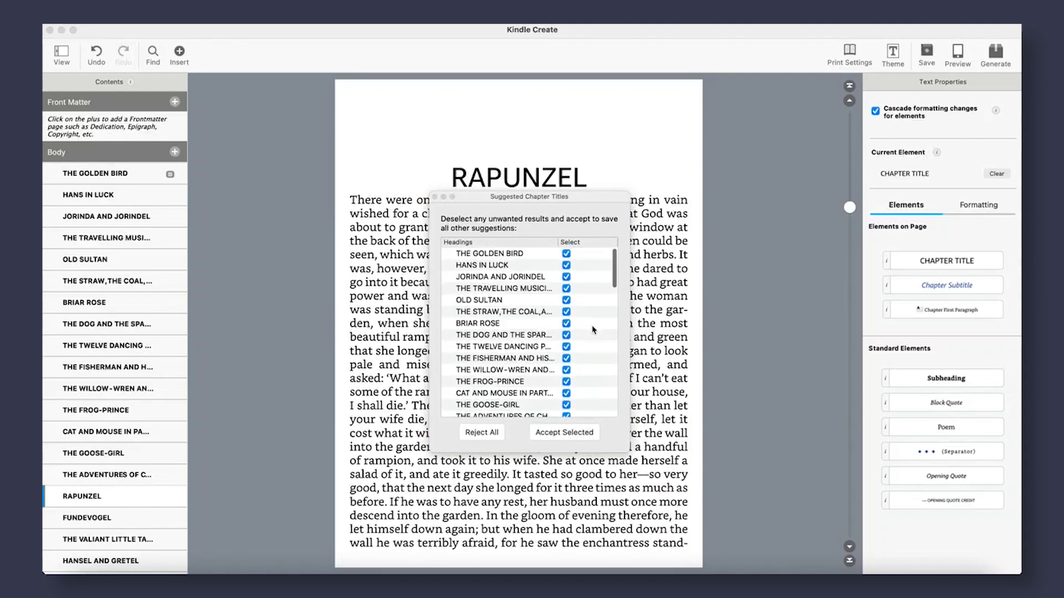
{"action": "left_click", "coordinate": [590, 438]}
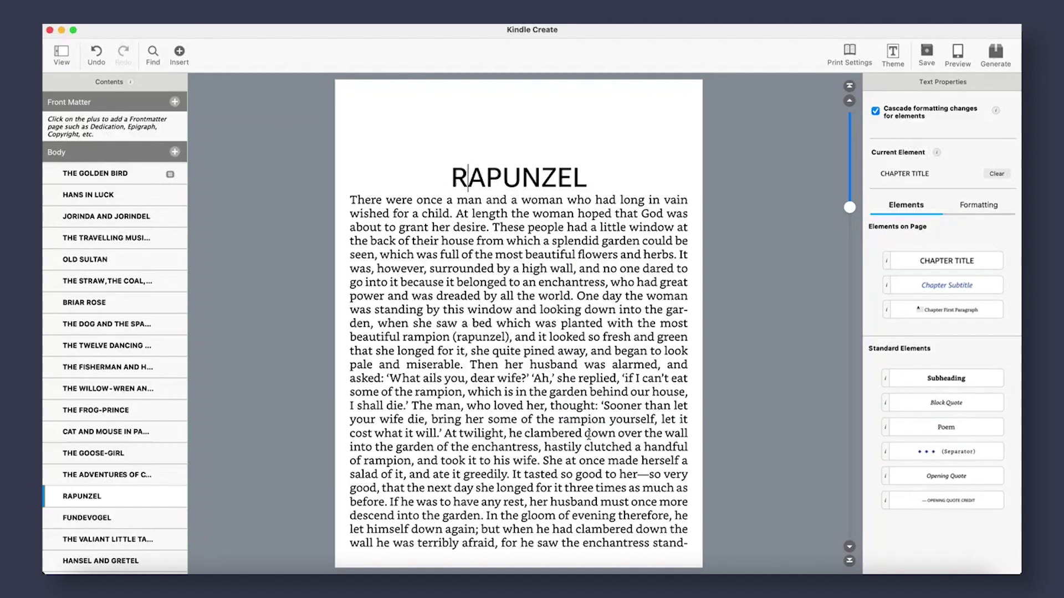
{"action": "left_click", "coordinate": [101, 172]}
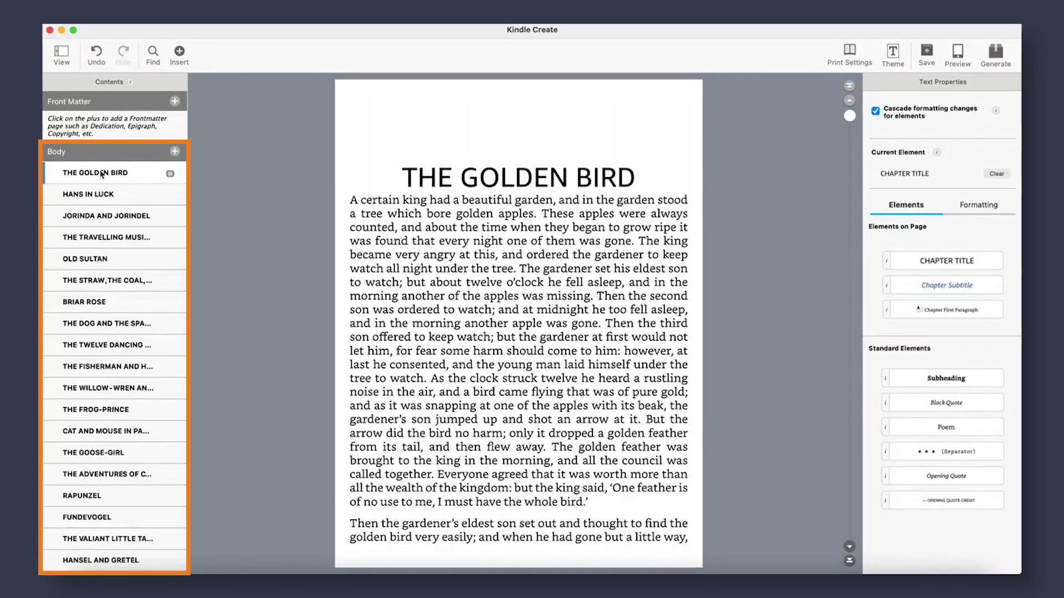
{"action": "scroll", "coordinate": [105, 227], "scroll_direction": "down", "scroll_amount": 10}
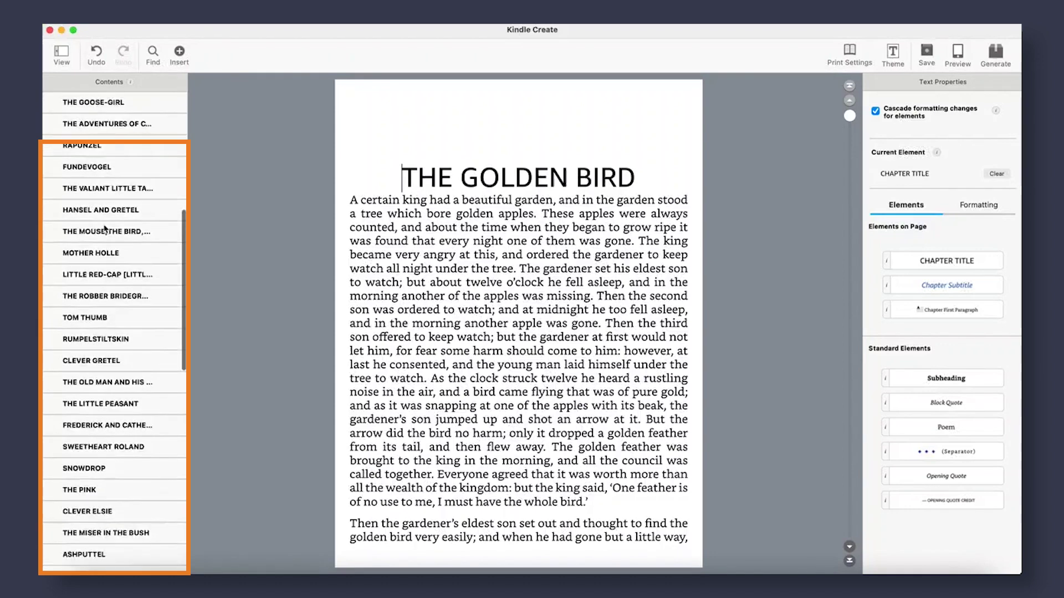
{"action": "scroll", "coordinate": [105, 228], "scroll_direction": "up", "scroll_amount": 10}
{"action": "left_click", "coordinate": [175, 152]}
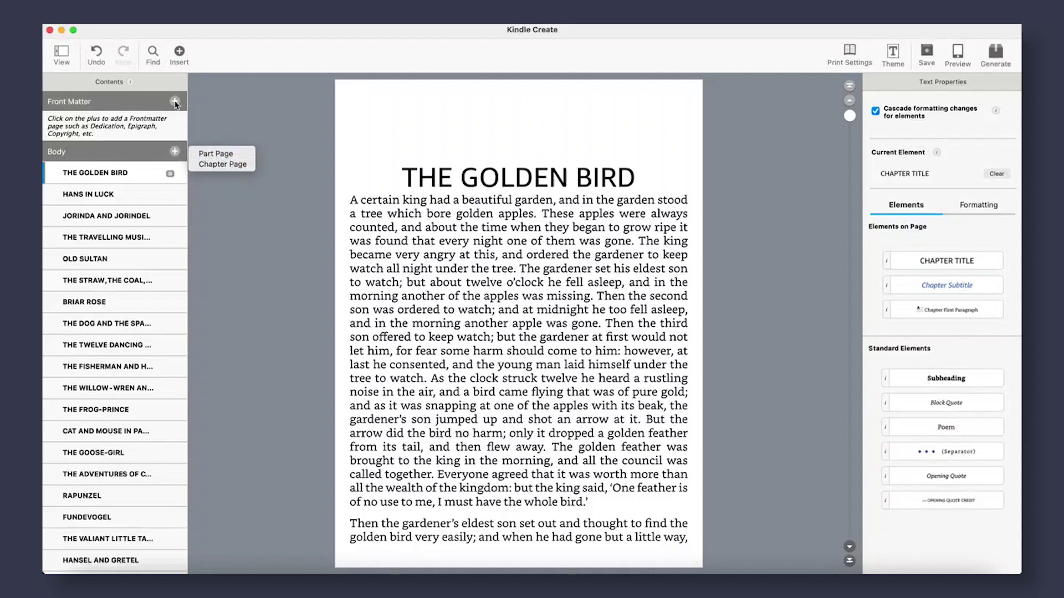
{"action": "left_click", "coordinate": [175, 103]}
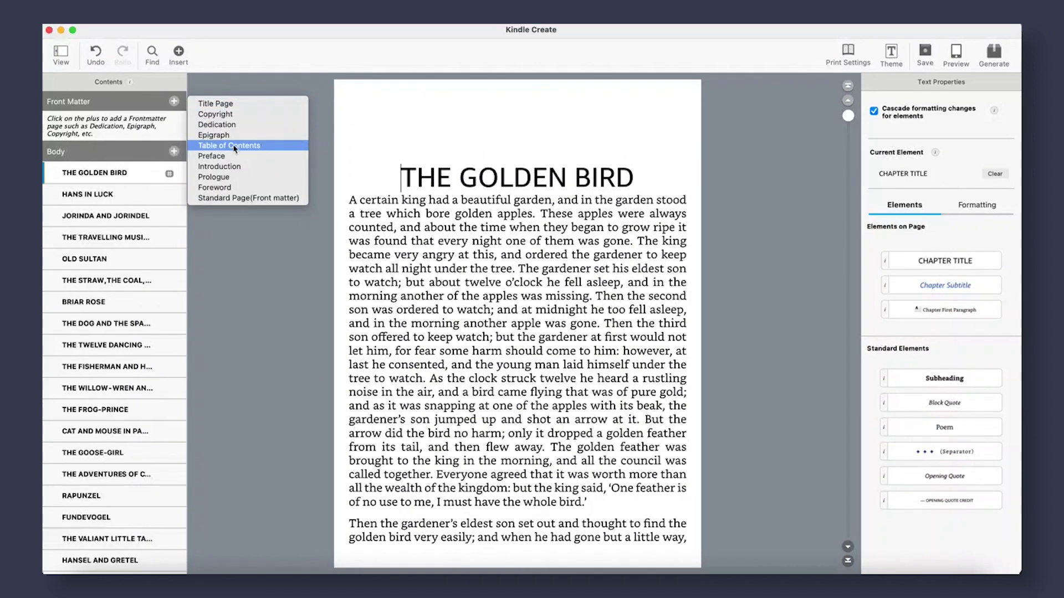
{"action": "left_click", "coordinate": [130, 229]}
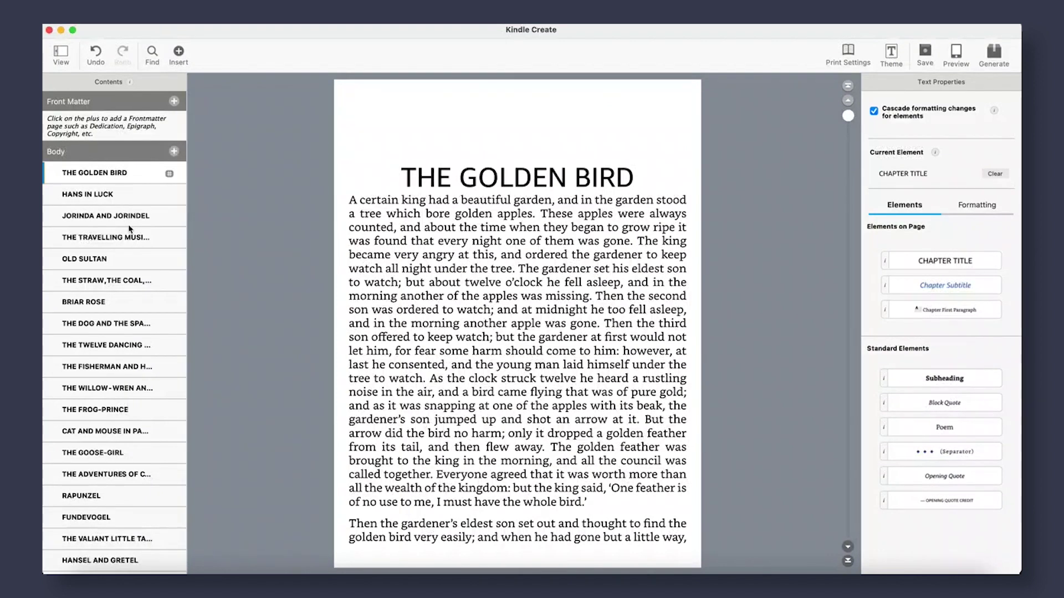
{"action": "scroll", "coordinate": [138, 327], "scroll_direction": "down", "scroll_amount": 15}
{"action": "left_click", "coordinate": [174, 533]}
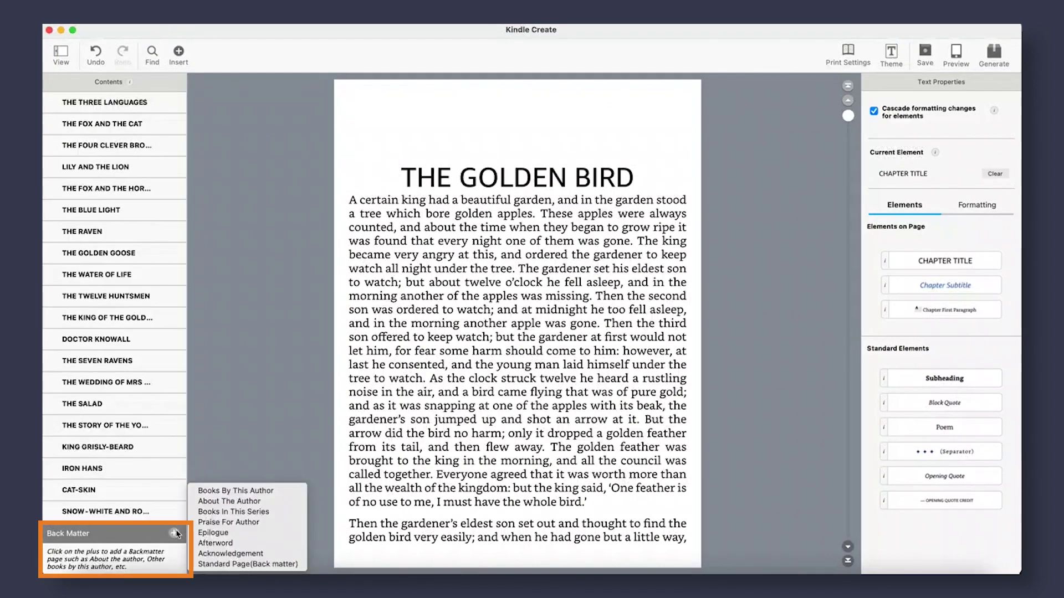
{"action": "left_click", "coordinate": [218, 454]}
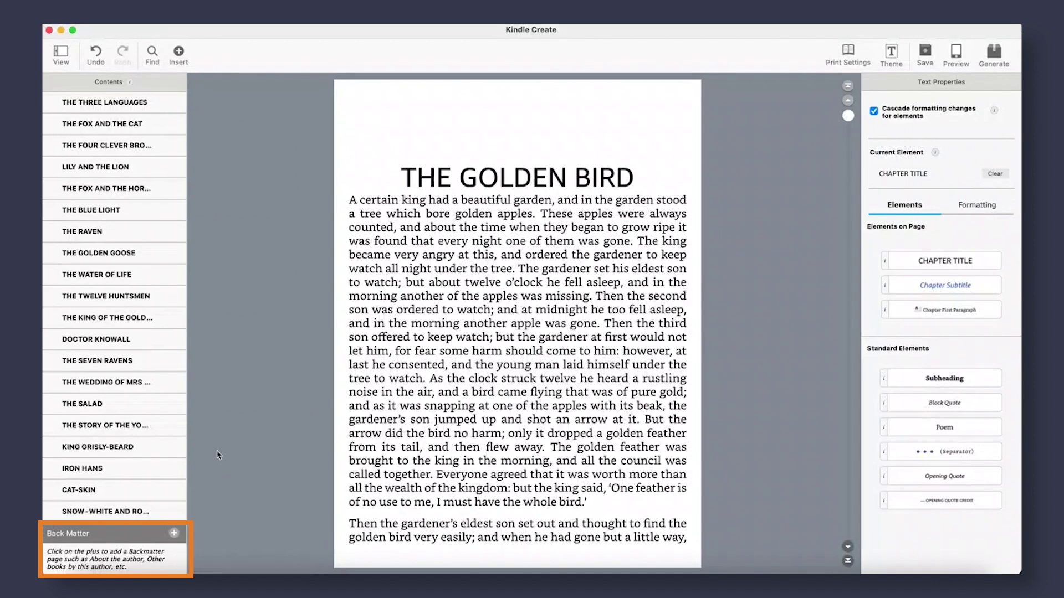
{"action": "left_click", "coordinate": [62, 53]}
{"action": "left_click", "coordinate": [62, 53]}
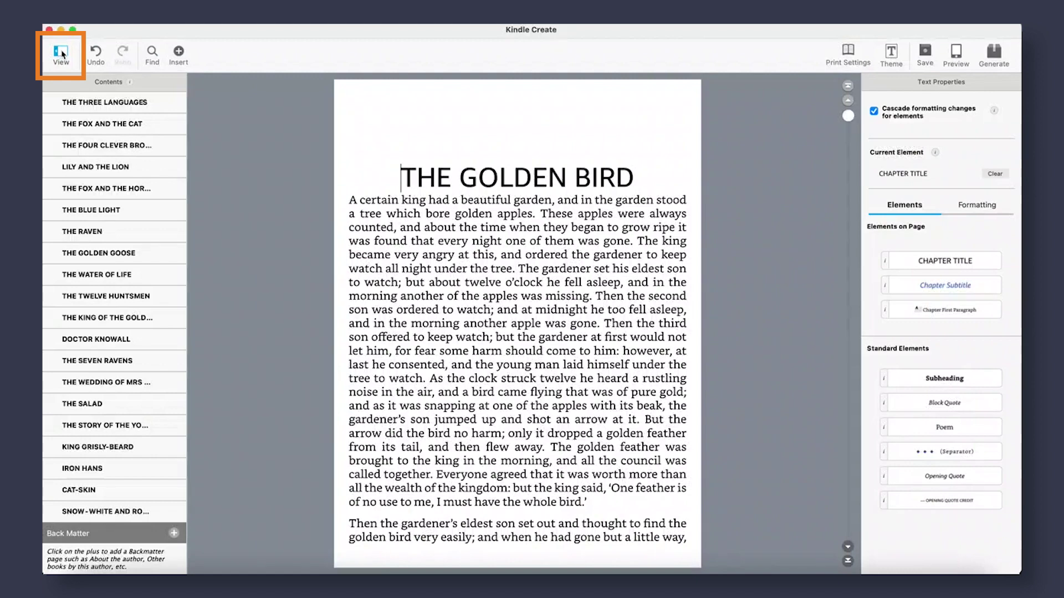
{"action": "scroll", "coordinate": [123, 255], "scroll_direction": "up", "scroll_amount": 15}
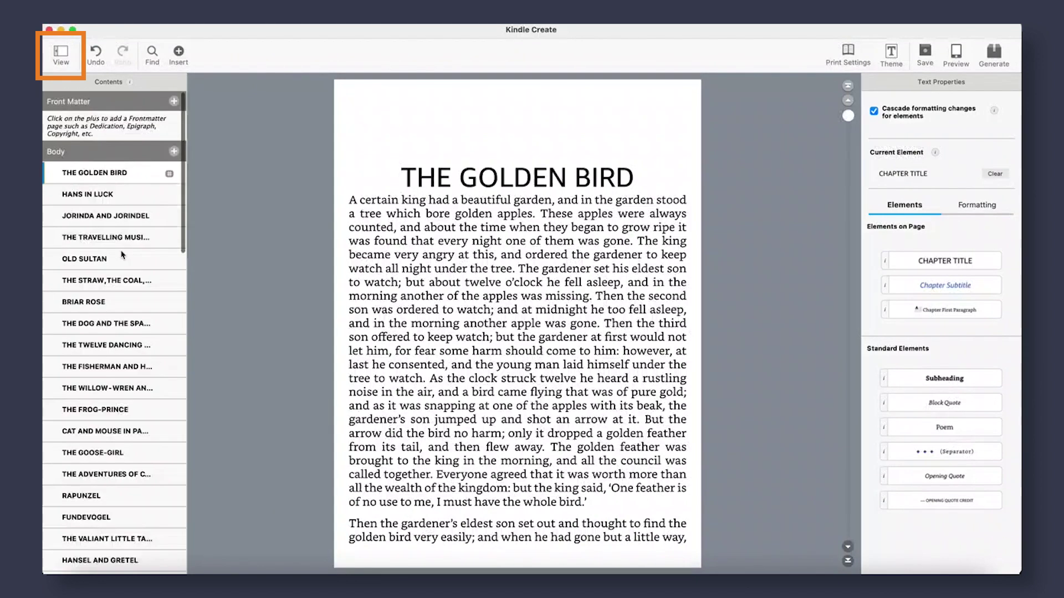
Step: Preview the Classic, Cosmos and Amour themes, then apply Classic
{"action": "left_click", "coordinate": [891, 56]}
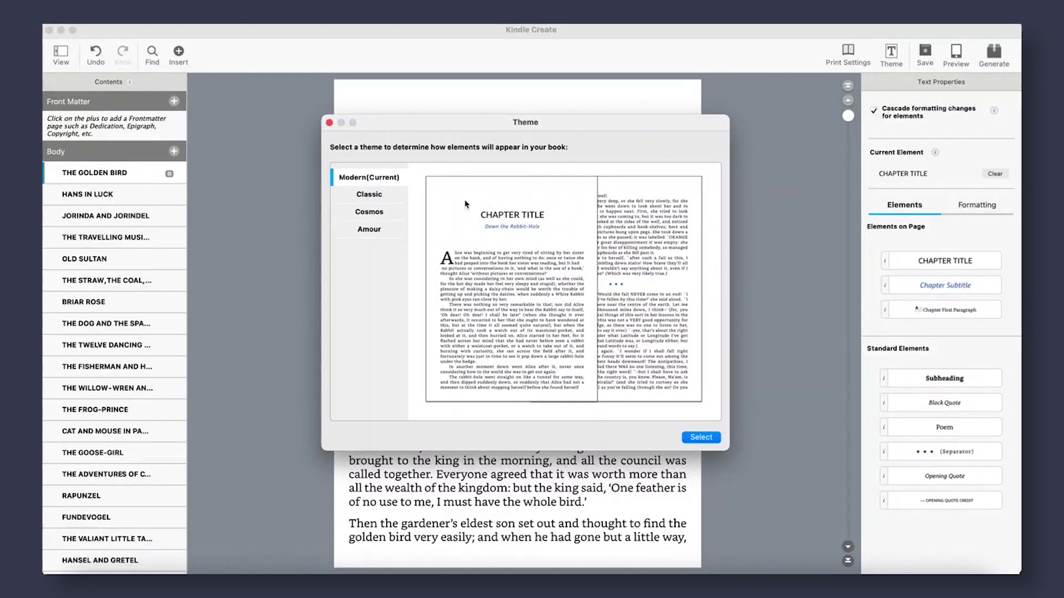
{"action": "left_click", "coordinate": [391, 197]}
{"action": "left_click", "coordinate": [385, 213]}
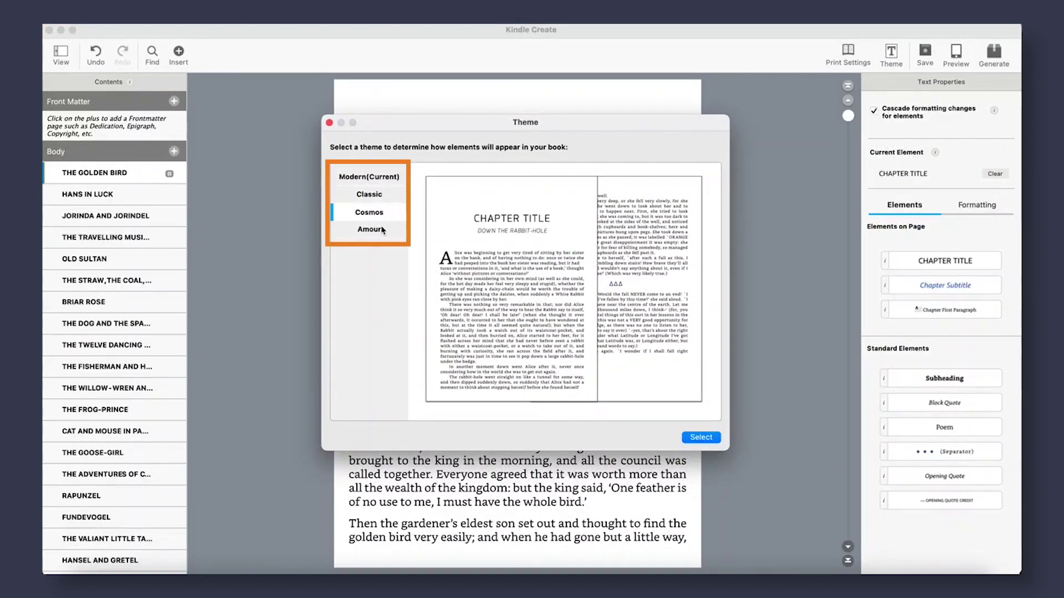
{"action": "left_click", "coordinate": [383, 229]}
{"action": "left_click", "coordinate": [383, 196]}
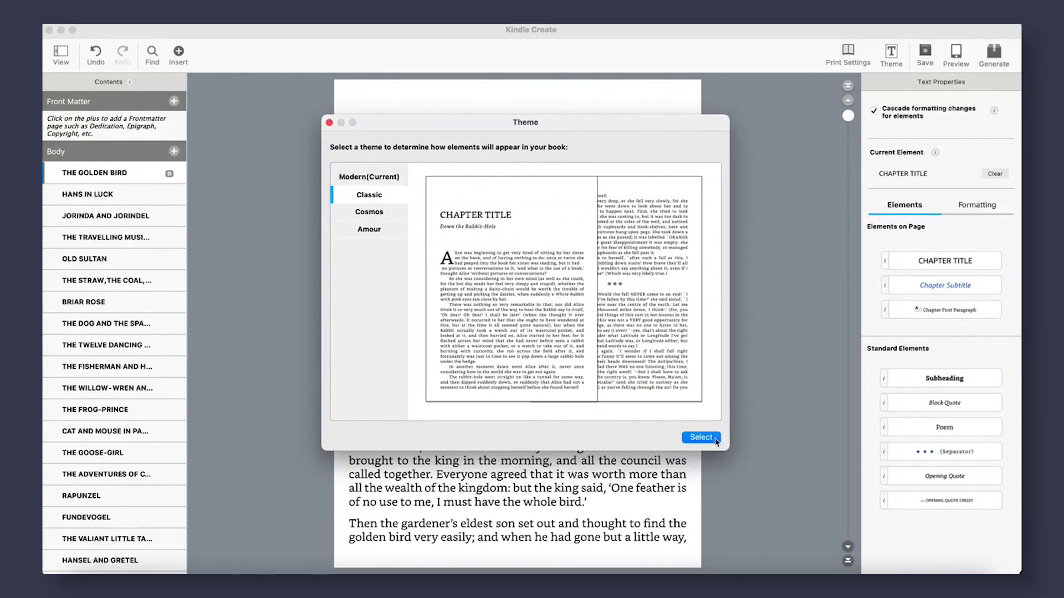
{"action": "left_click", "coordinate": [701, 437]}
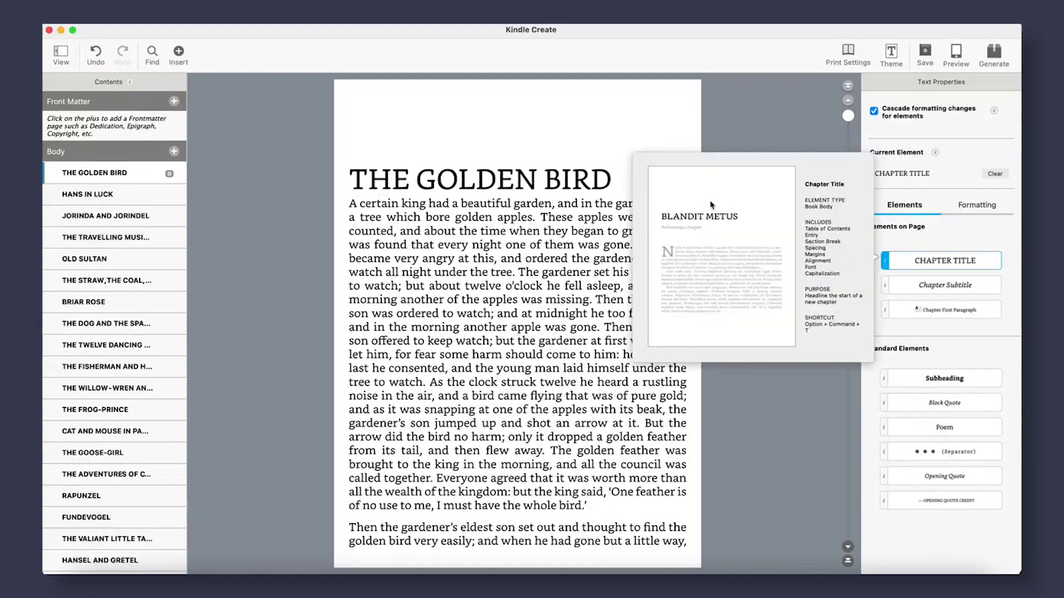
Step: Reapply the chapter title style to THE GOLDEN BIRD
{"action": "double_click", "coordinate": [618, 179]}
{"action": "left_click", "coordinate": [618, 179]}
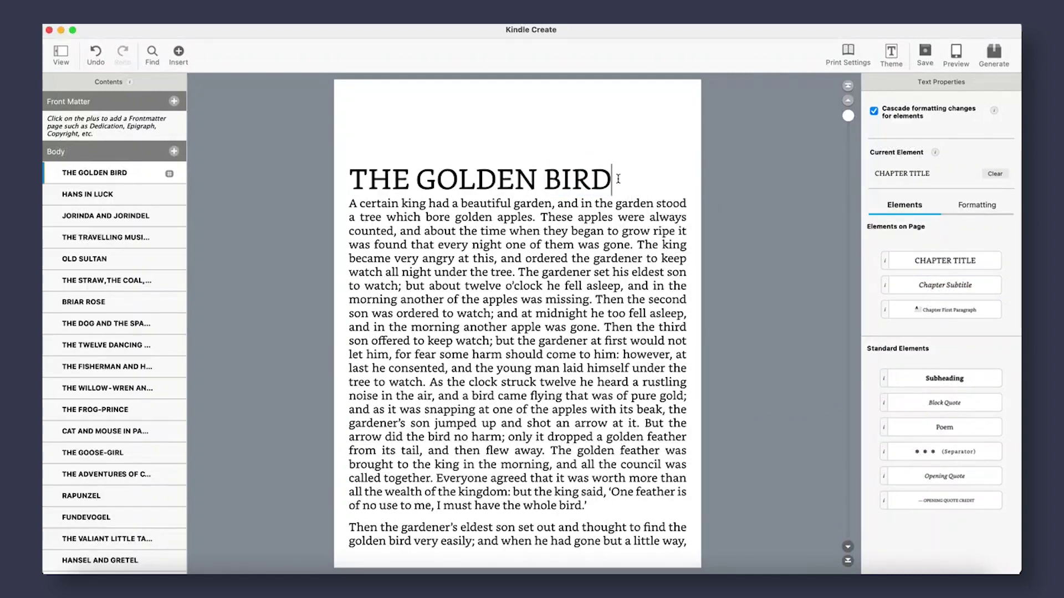
{"action": "left_click_drag", "start_coordinate": [618, 178], "coordinate": [354, 183]}
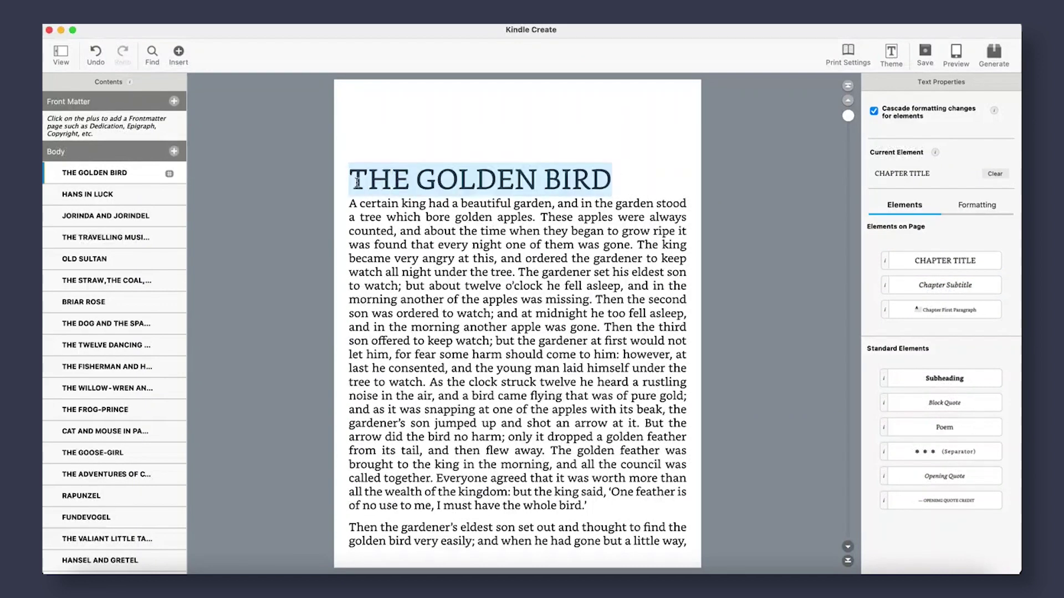
{"action": "left_click", "coordinate": [955, 269]}
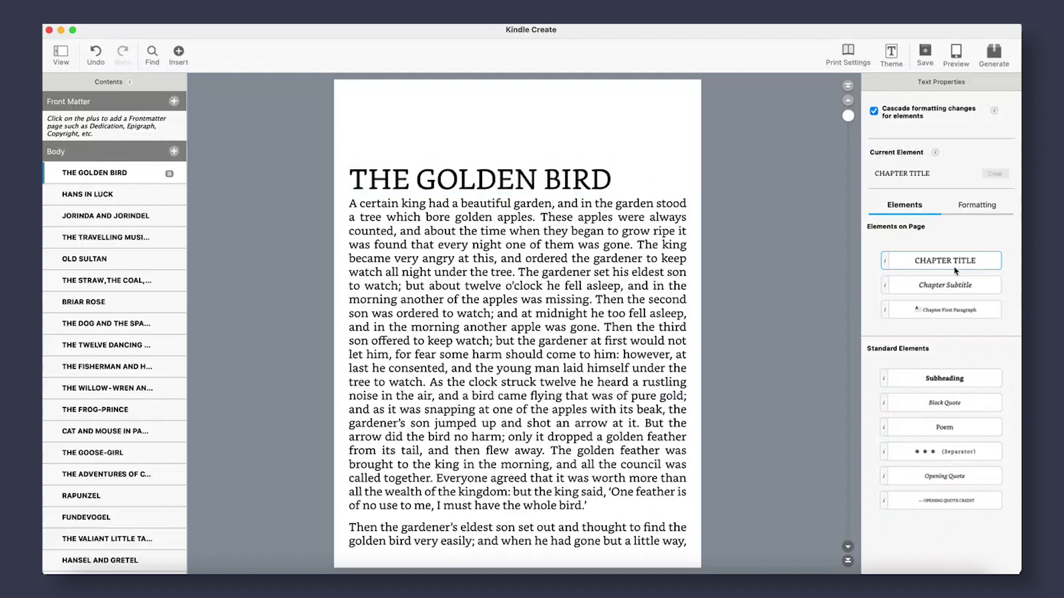
Step: Insert a * * * separator after the first paragraph of JORINDA AND JORINDEL
{"action": "left_click", "coordinate": [143, 216]}
{"action": "left_click", "coordinate": [497, 215]}
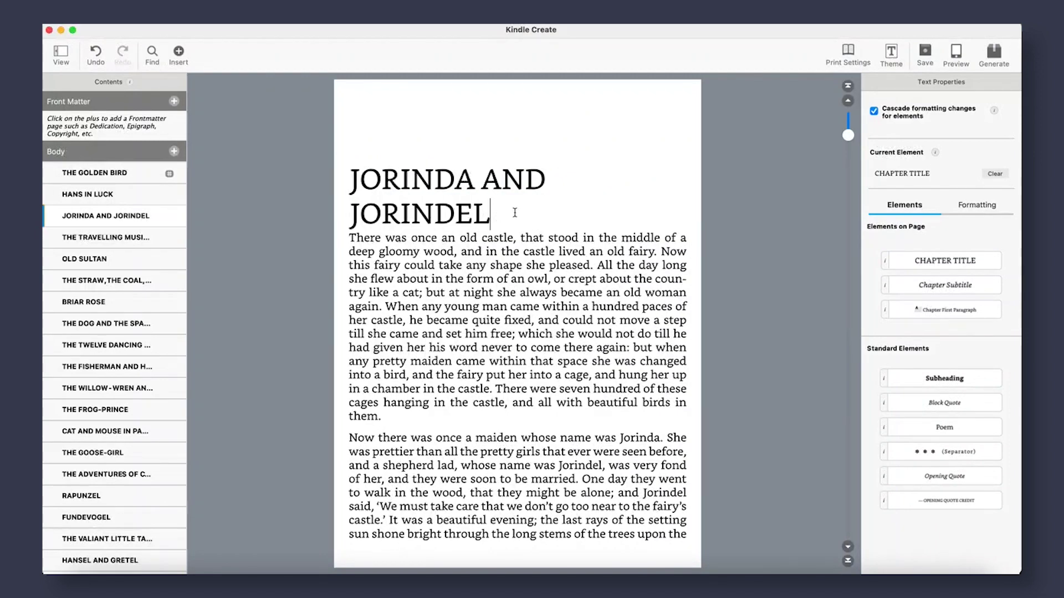
{"action": "left_click_drag", "start_coordinate": [514, 212], "coordinate": [360, 179]}
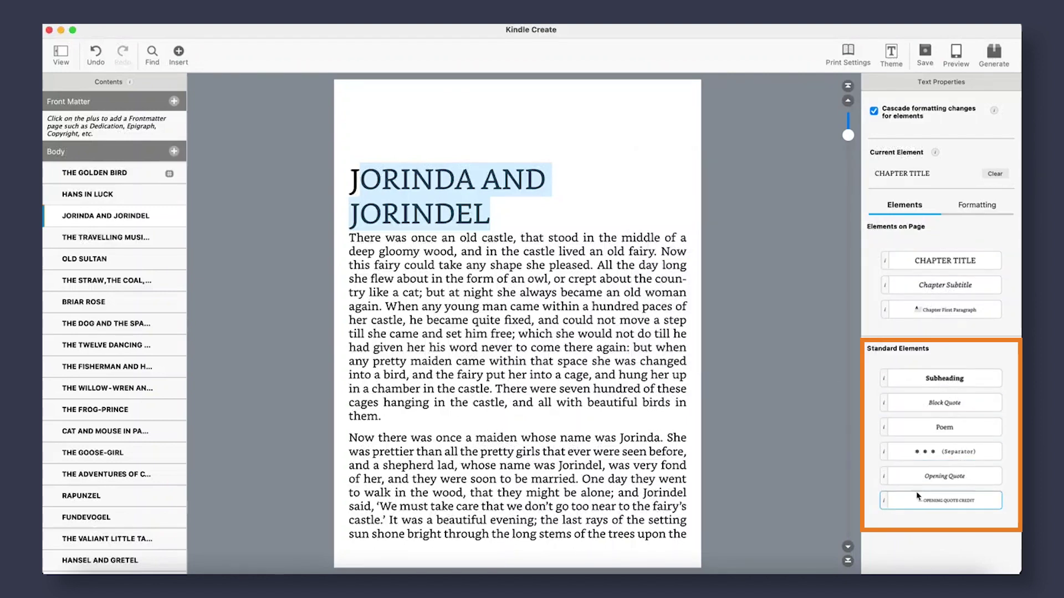
{"action": "left_click", "coordinate": [439, 414]}
{"action": "key", "text": "Return"}
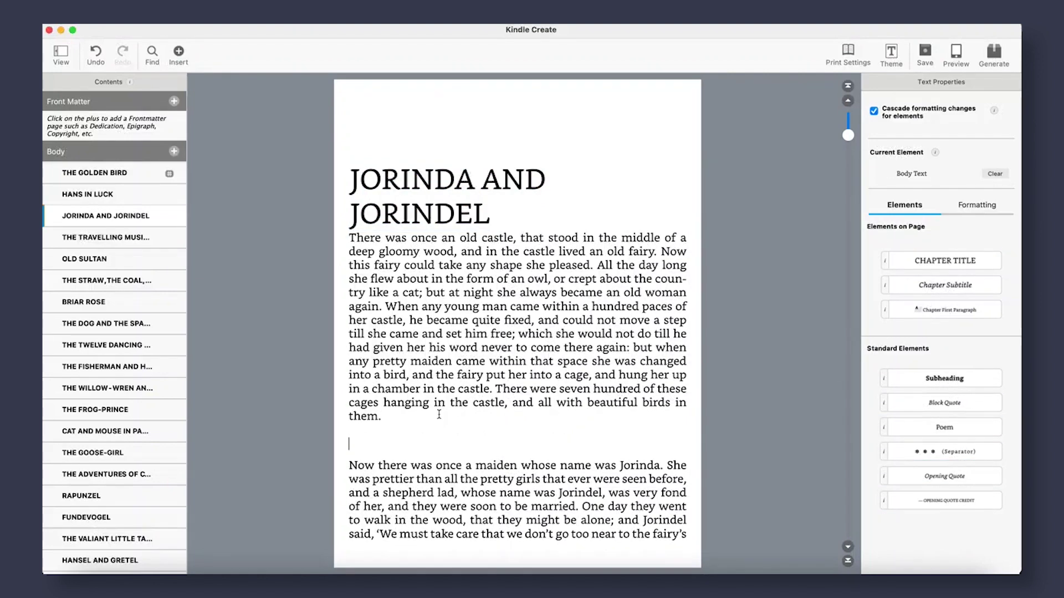
{"action": "left_click", "coordinate": [997, 458]}
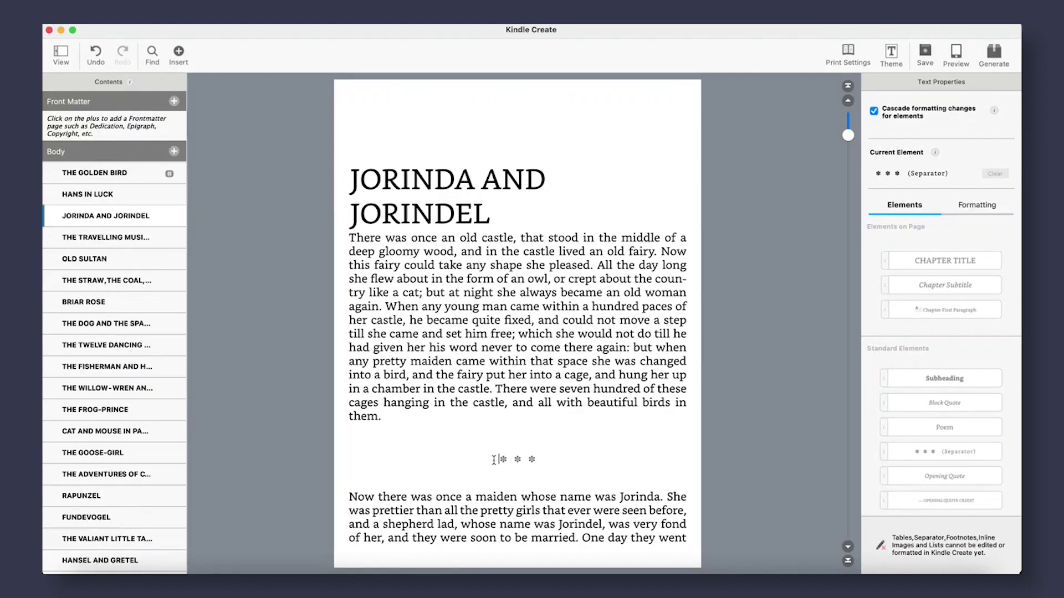
Step: Clear and restore the JORINDA AND JORINDEL title style, then show the Formatting options
{"action": "left_click_drag", "start_coordinate": [493, 460], "coordinate": [550, 460]}
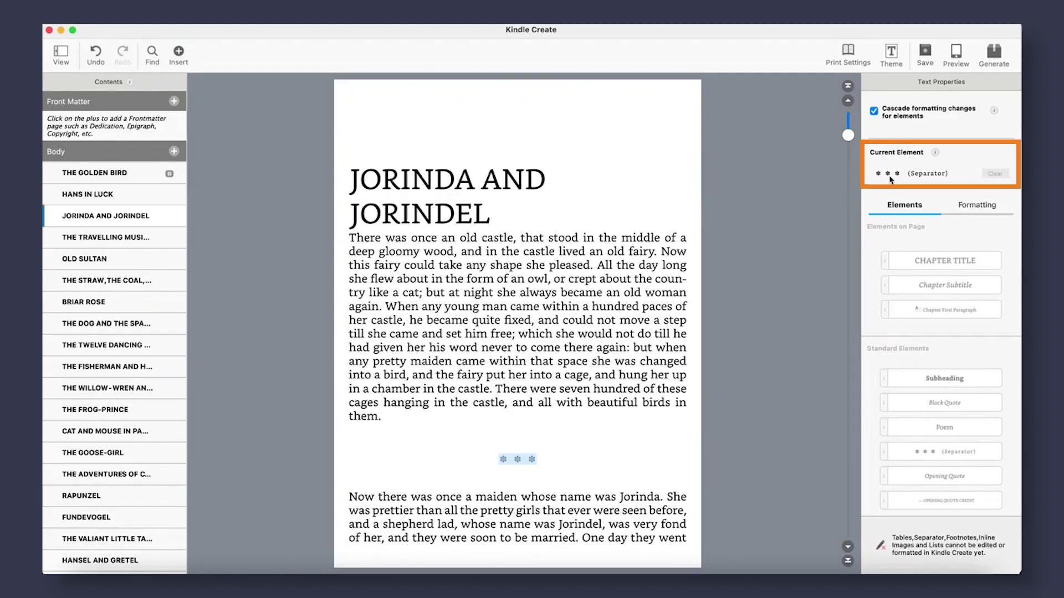
{"action": "left_click", "coordinate": [454, 215]}
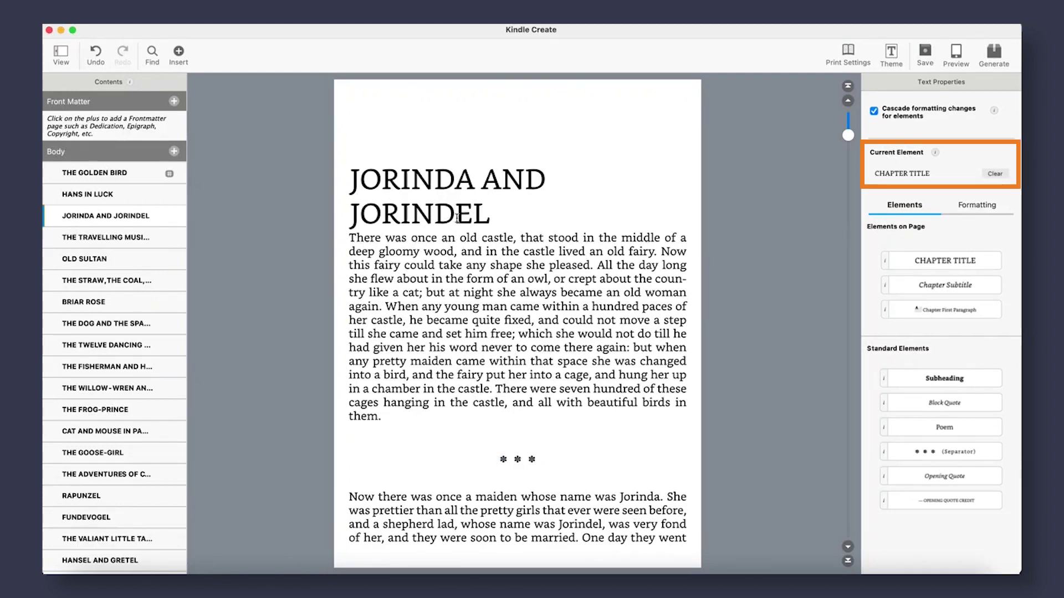
{"action": "left_click", "coordinate": [473, 253]}
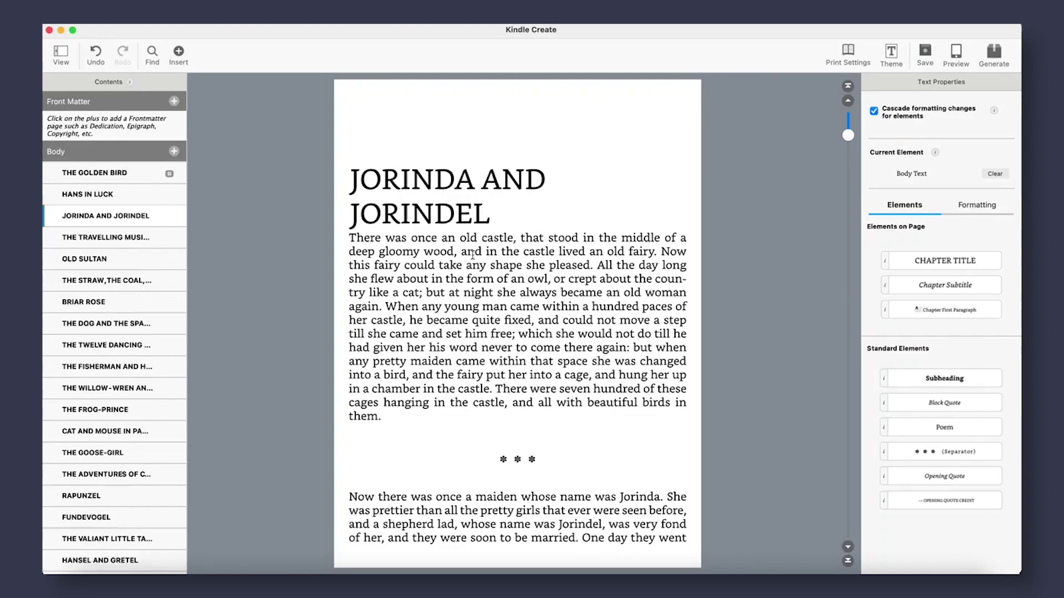
{"action": "left_click_drag", "start_coordinate": [494, 221], "coordinate": [355, 187]}
{"action": "left_click", "coordinate": [1003, 175]}
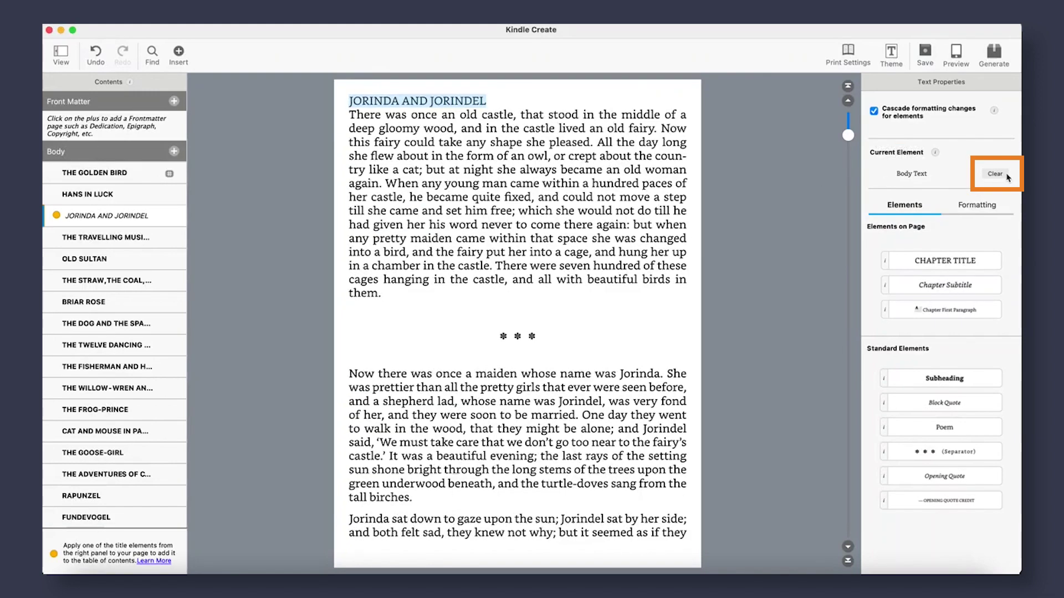
{"action": "left_click", "coordinate": [95, 54]}
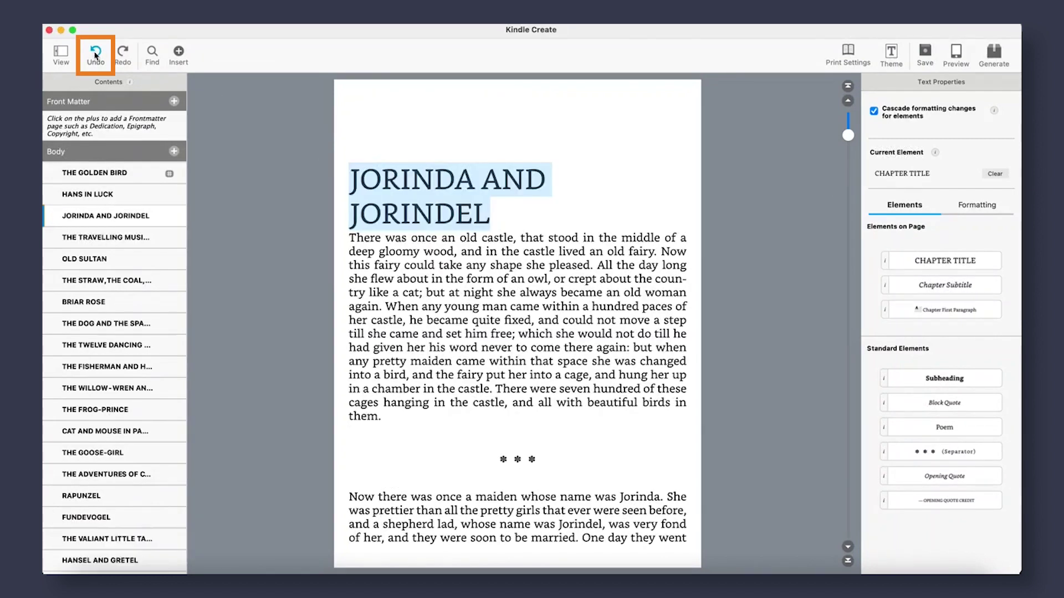
{"action": "left_click", "coordinate": [559, 207]}
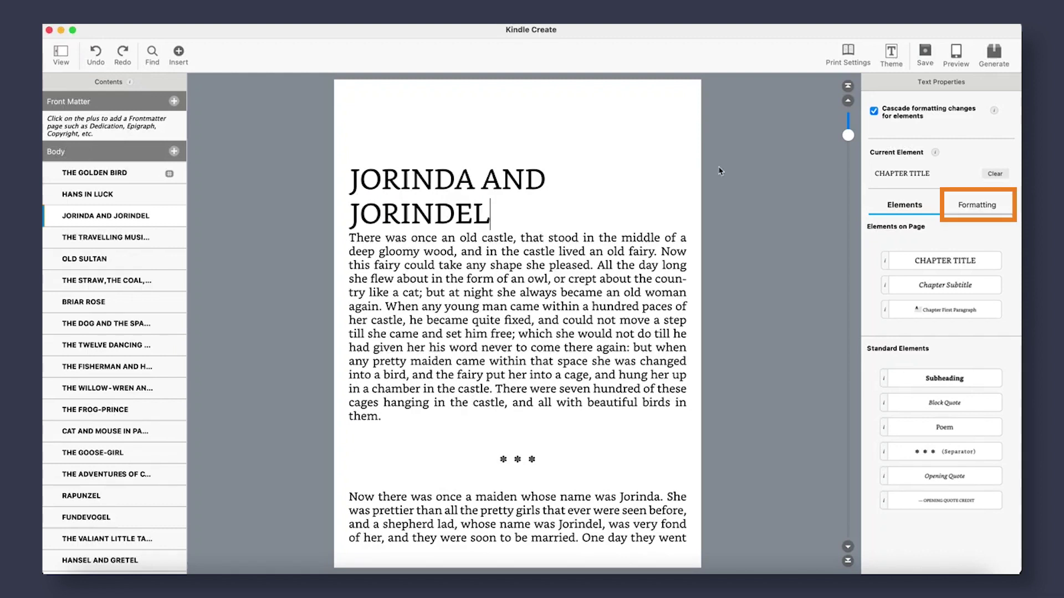
{"action": "left_click", "coordinate": [998, 209]}
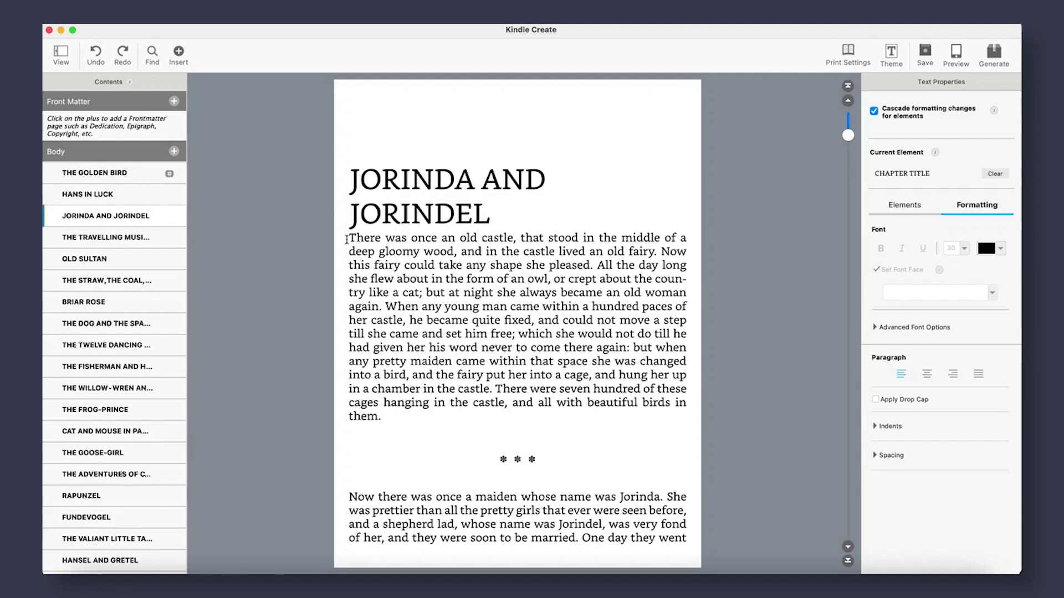
Step: Insert GOLDEN BIRD IMAGE.jpeg from the Desktop into the JORINDA AND JORINDEL body text
{"action": "left_click", "coordinate": [452, 422]}
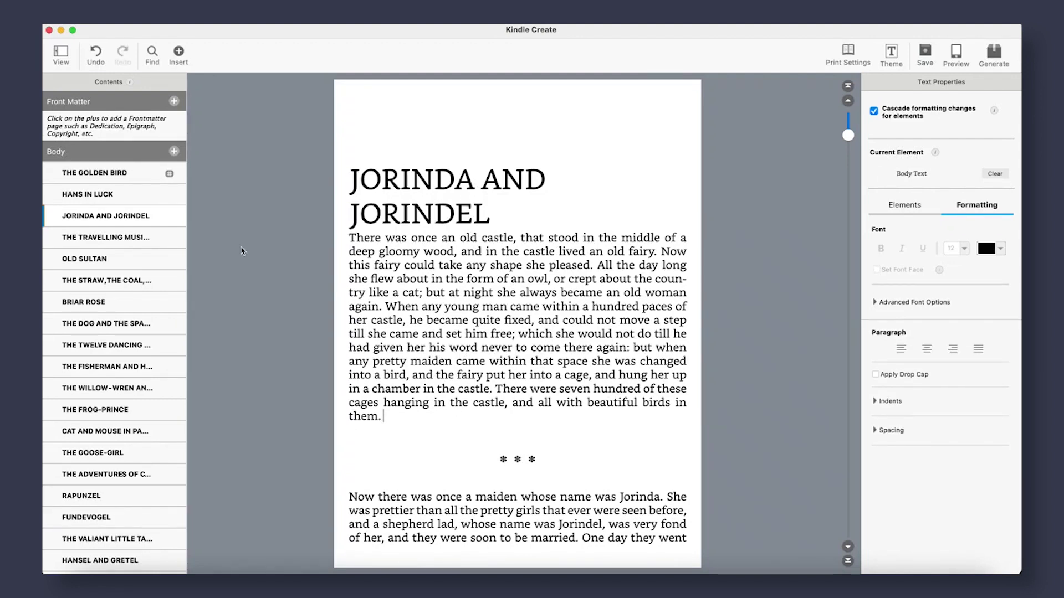
{"action": "left_click", "coordinate": [178, 52]}
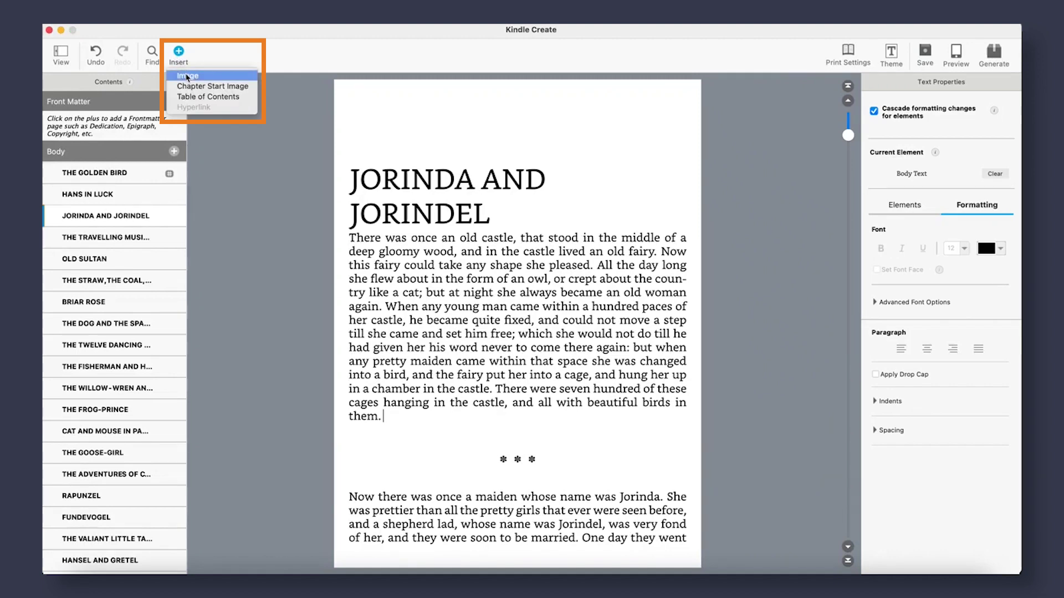
{"action": "left_click", "coordinate": [187, 77]}
{"action": "left_click", "coordinate": [382, 235]}
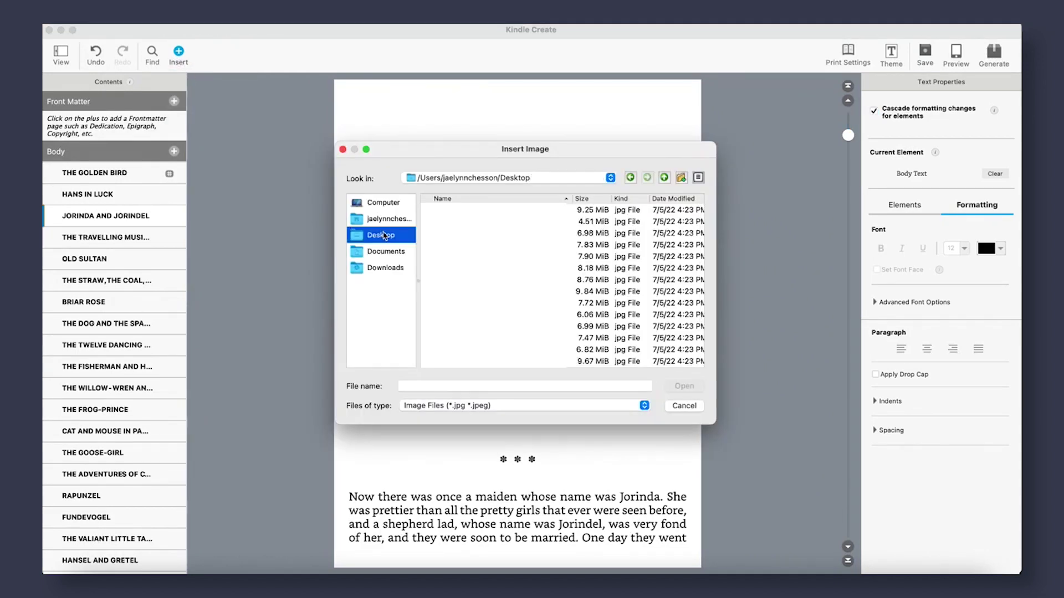
{"action": "left_click", "coordinate": [626, 350]}
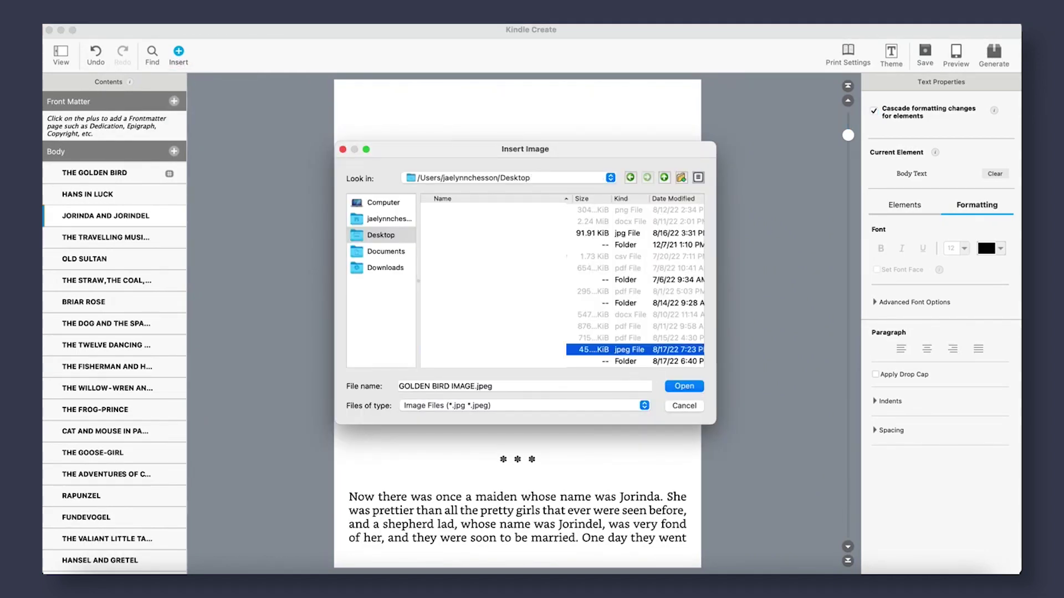
{"action": "left_click", "coordinate": [676, 387]}
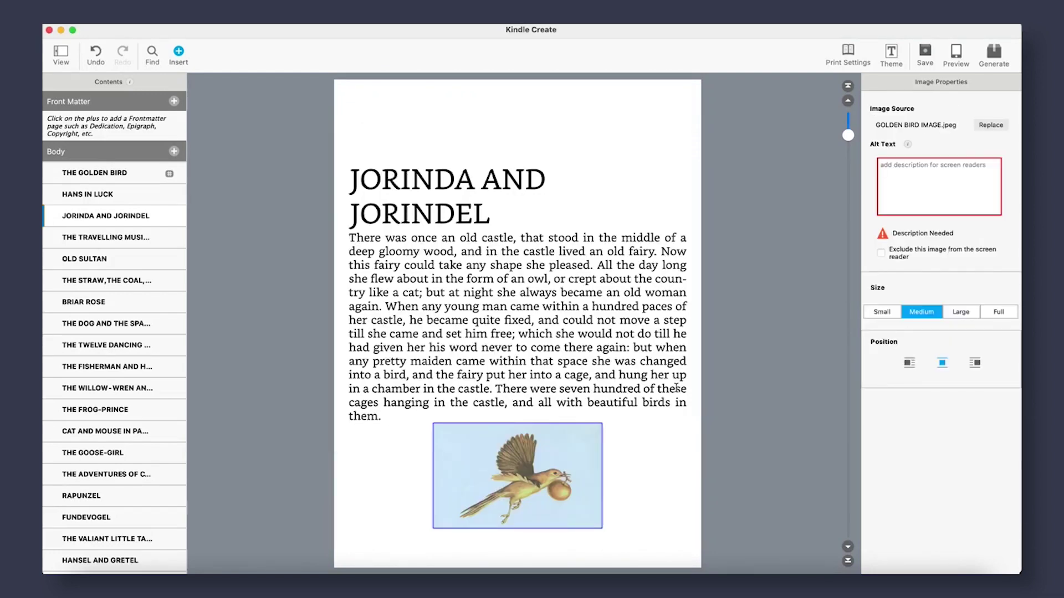
Step: Enter alt text 'description' and exclude the image from the screen reader
{"action": "left_click", "coordinate": [915, 165]}
{"action": "type", "text": "d"}
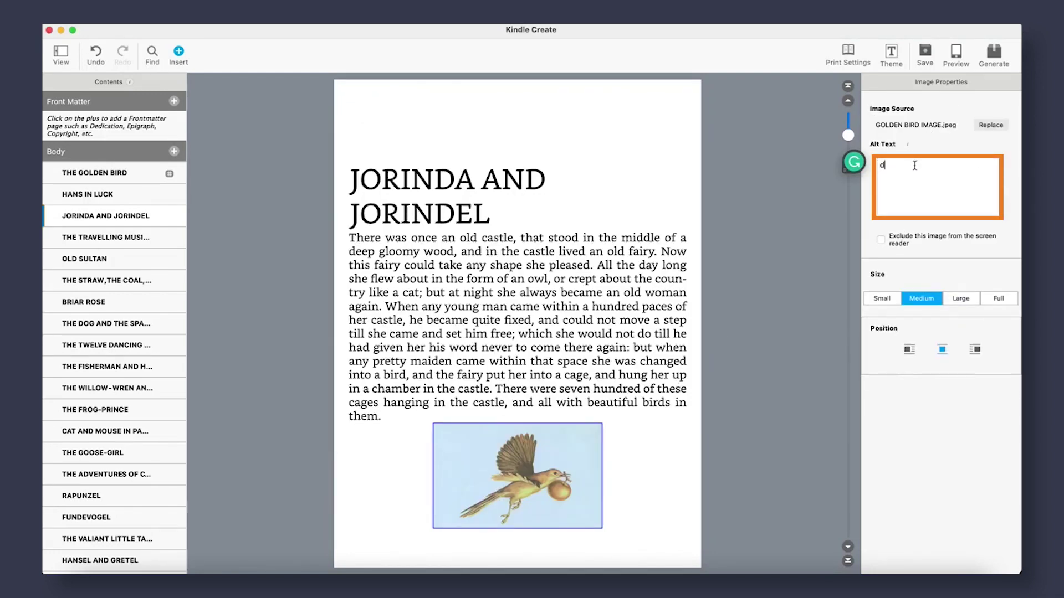
{"action": "type", "text": "escription"}
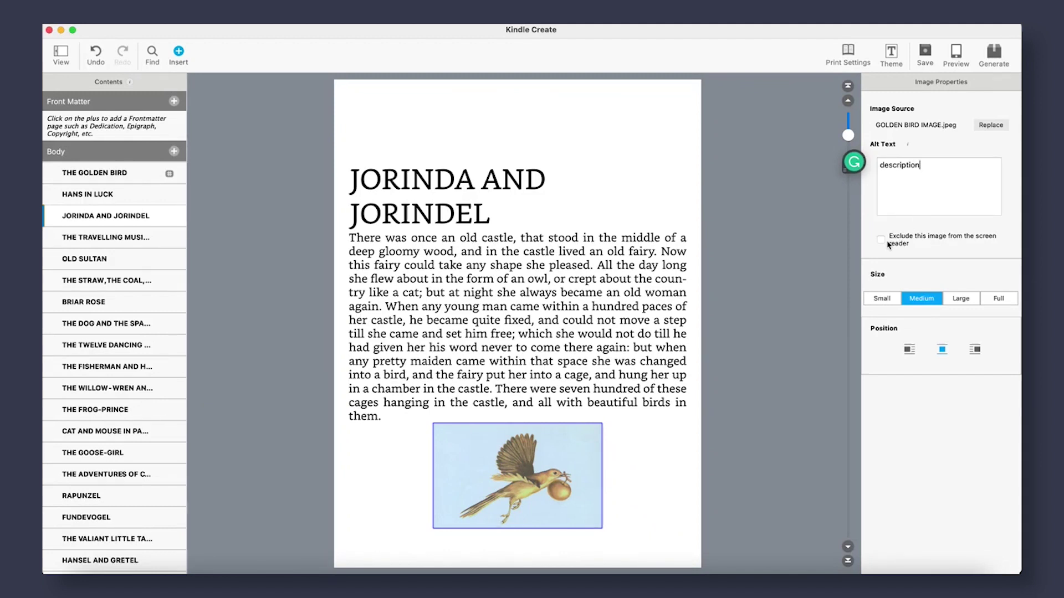
{"action": "left_click", "coordinate": [881, 241]}
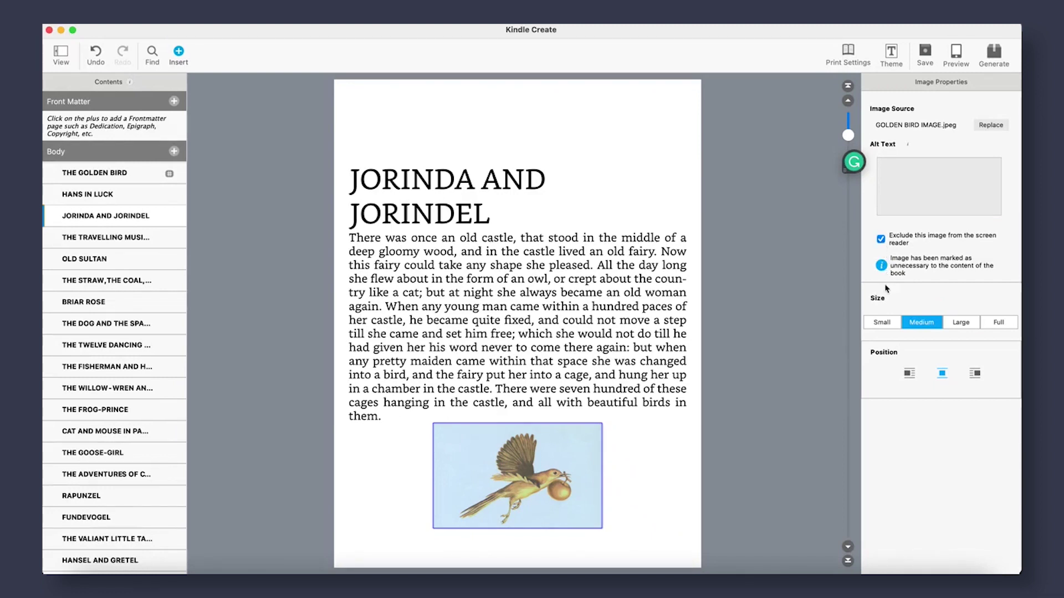
Step: After trying other sizes and wrap positions, set the image to Medium size, centred
{"action": "left_click", "coordinate": [892, 323]}
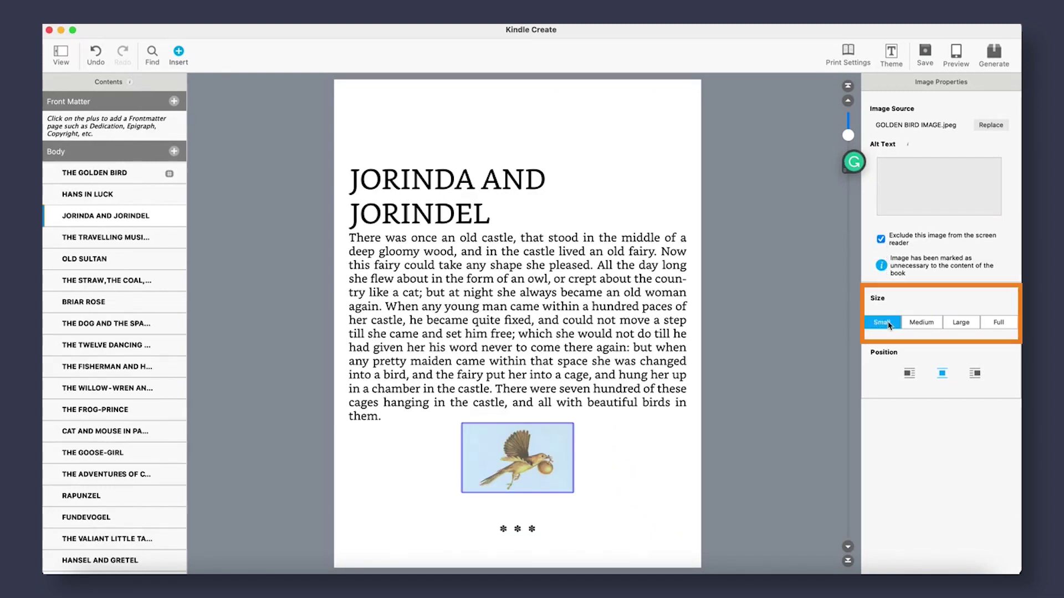
{"action": "left_click", "coordinate": [938, 324]}
{"action": "left_click", "coordinate": [997, 326]}
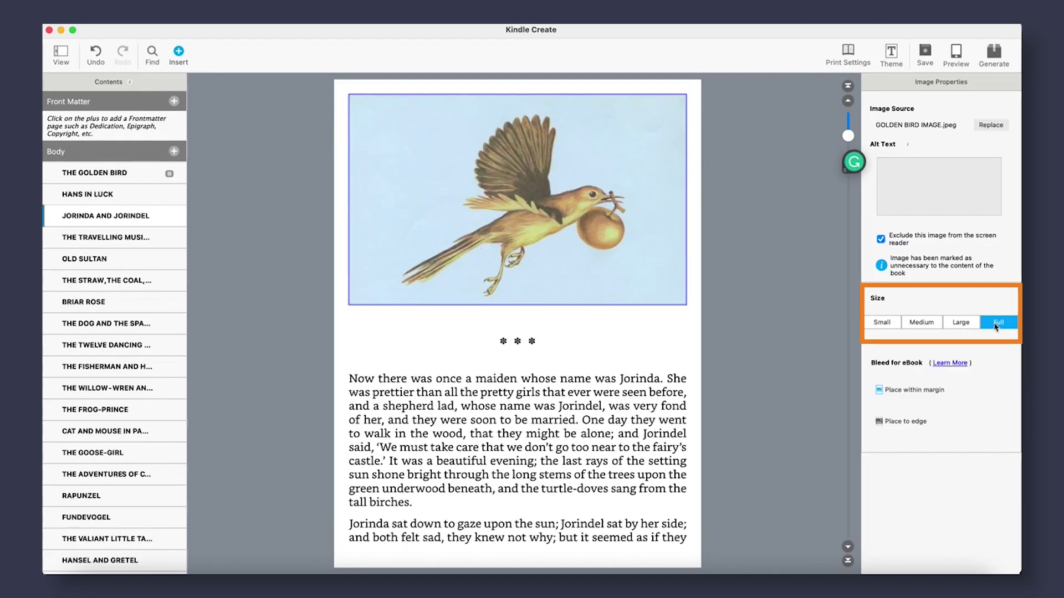
{"action": "left_click", "coordinate": [879, 421]}
{"action": "left_click", "coordinate": [926, 326]}
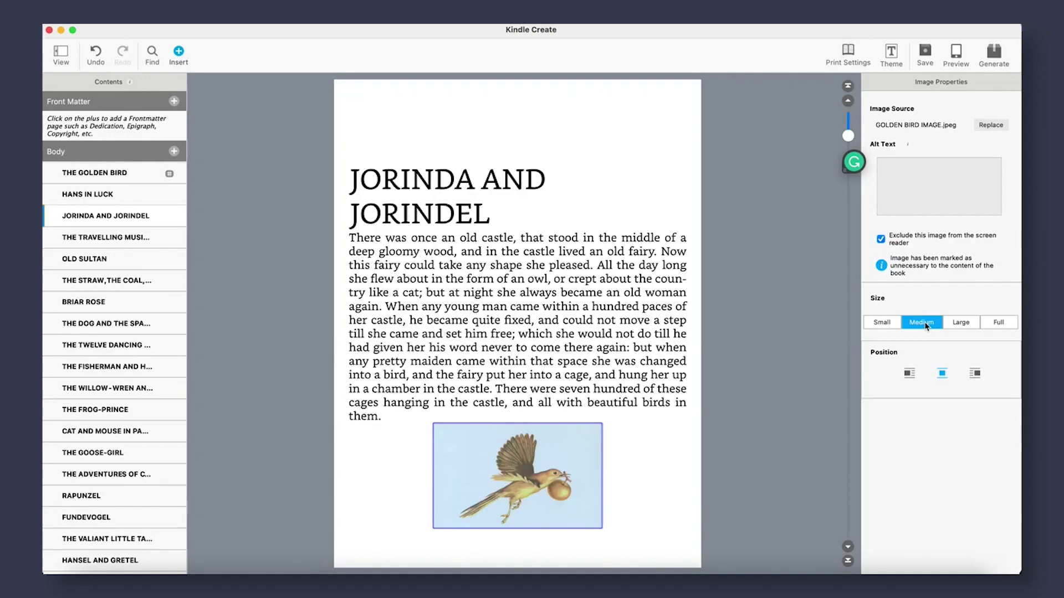
{"action": "left_click", "coordinate": [977, 375]}
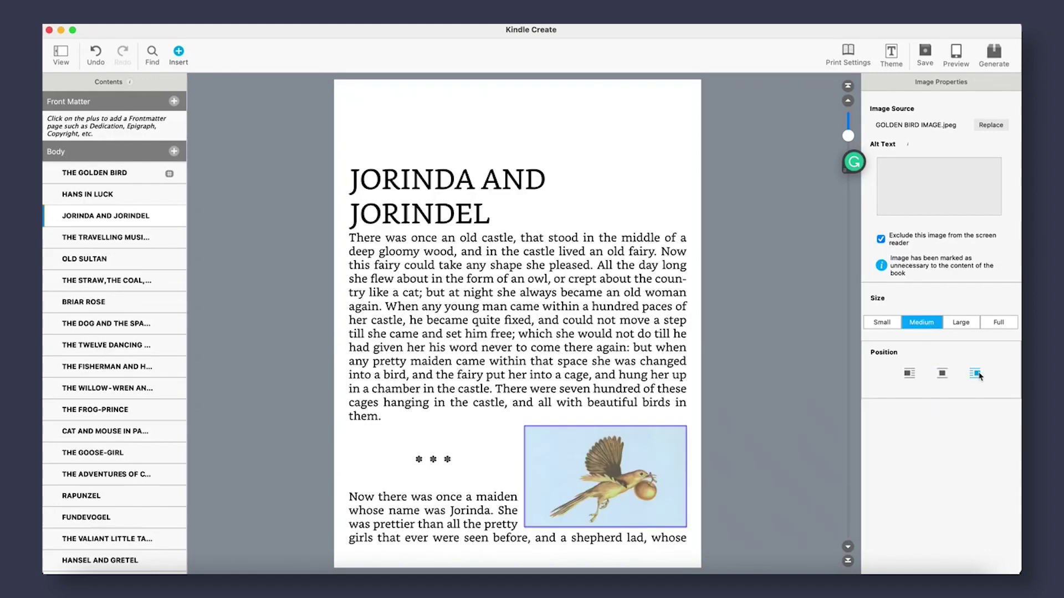
{"action": "left_click", "coordinate": [909, 377]}
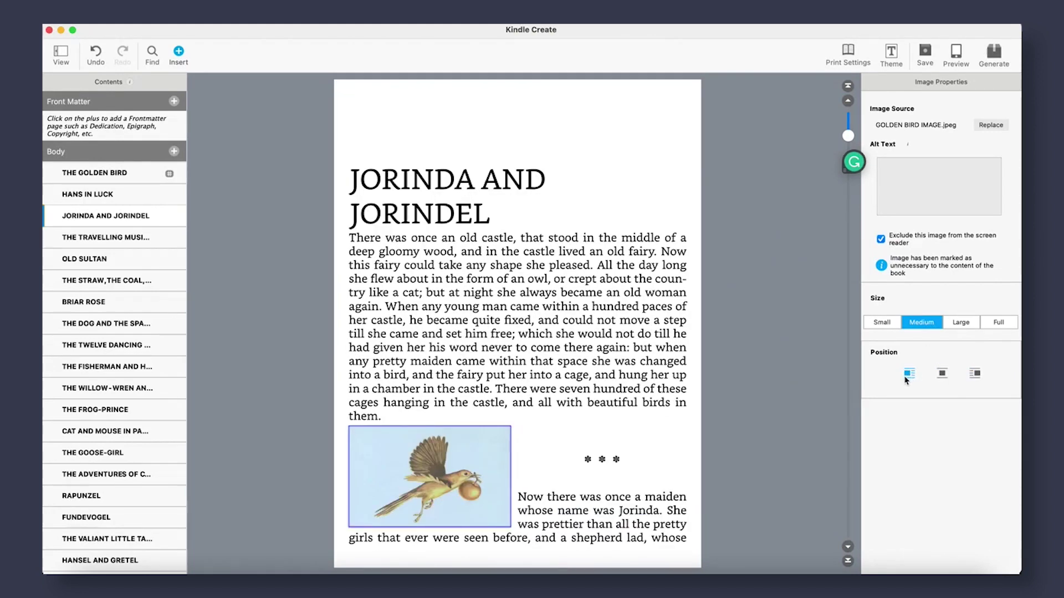
{"action": "left_click", "coordinate": [941, 376]}
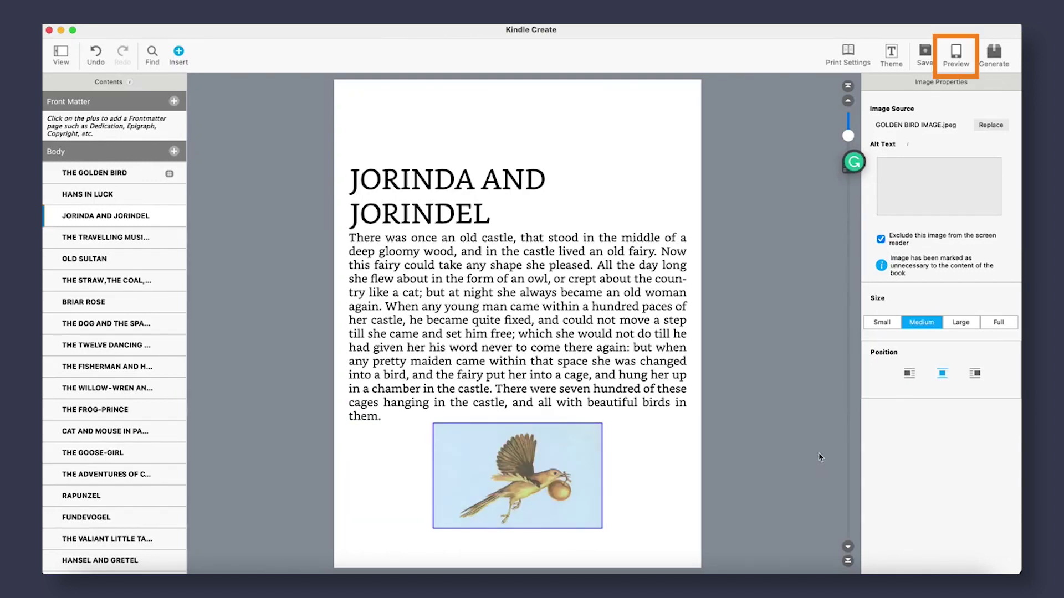
{"action": "left_click", "coordinate": [957, 56]}
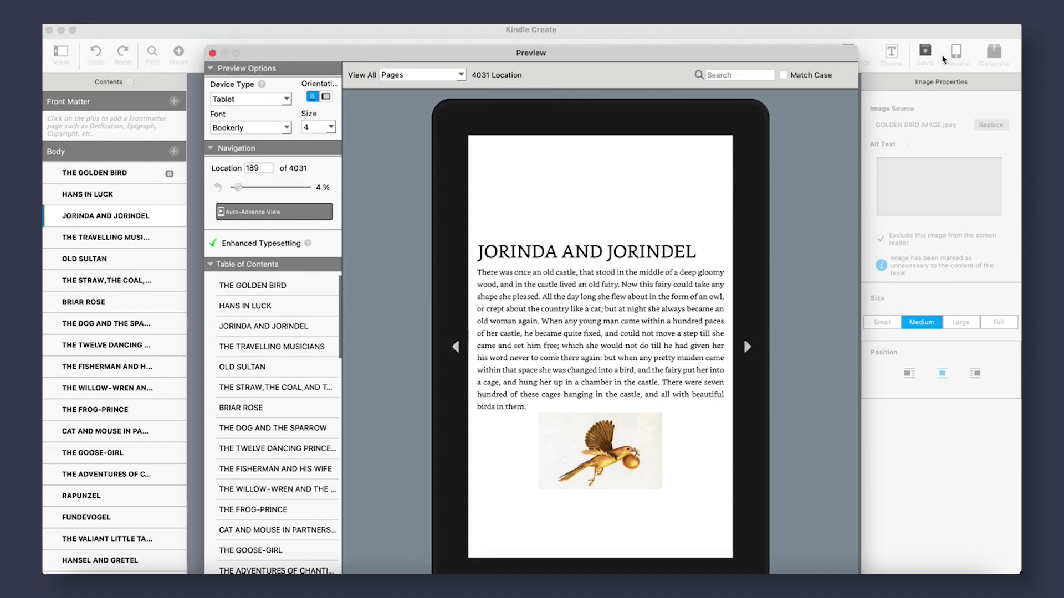
{"action": "left_click", "coordinate": [212, 53]}
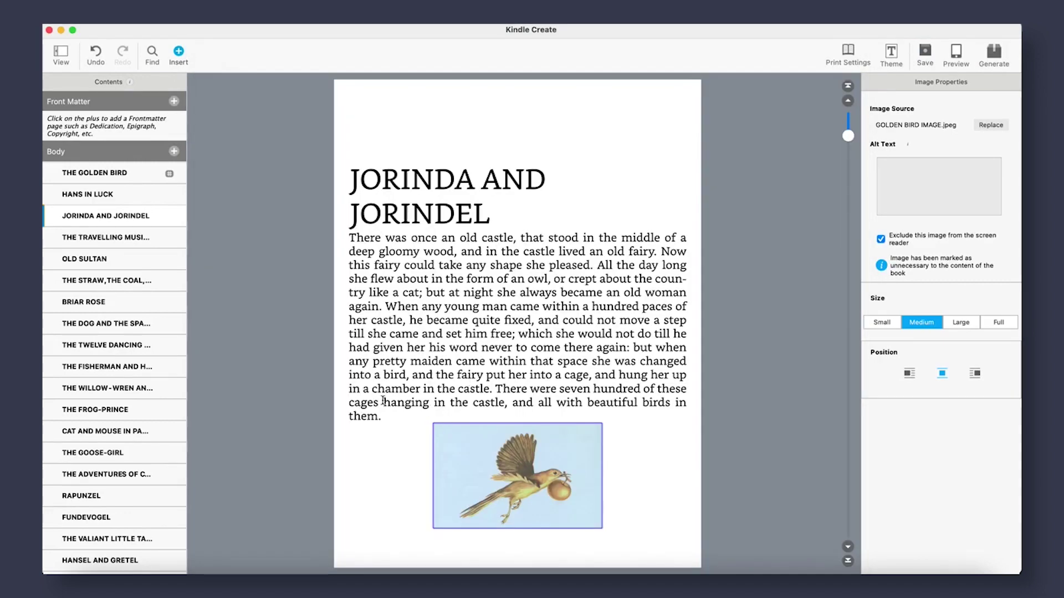
{"action": "left_click_drag", "start_coordinate": [383, 403], "coordinate": [425, 403]}
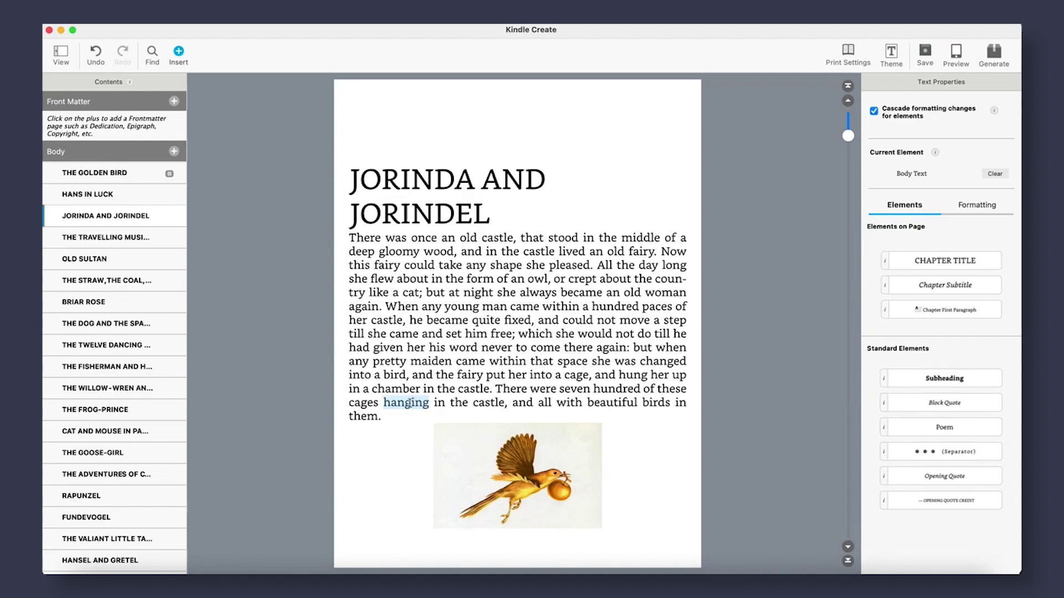
{"action": "right_click", "coordinate": [413, 403]}
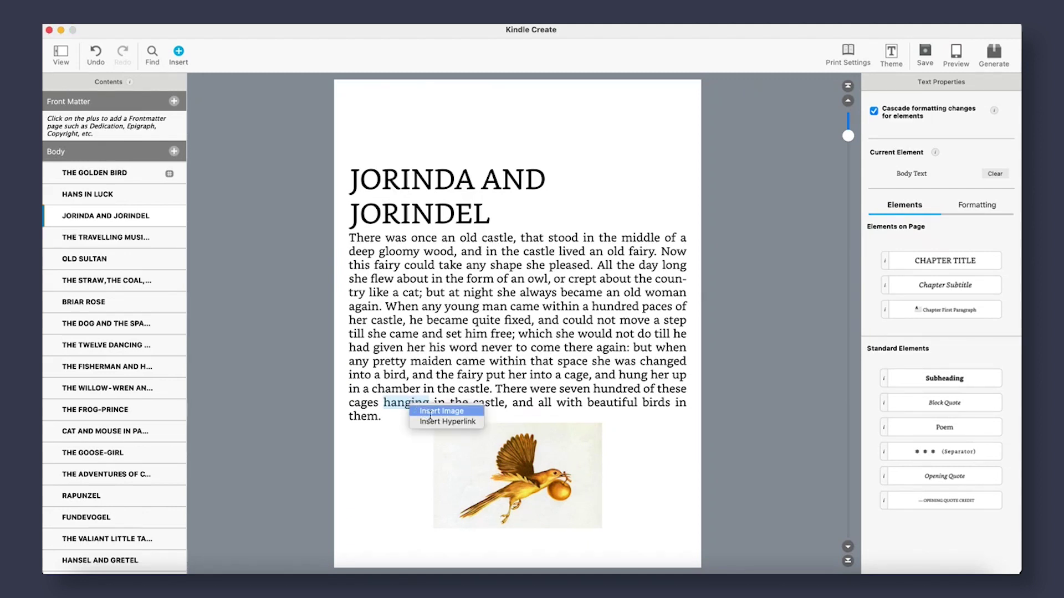
{"action": "left_click", "coordinate": [439, 421]}
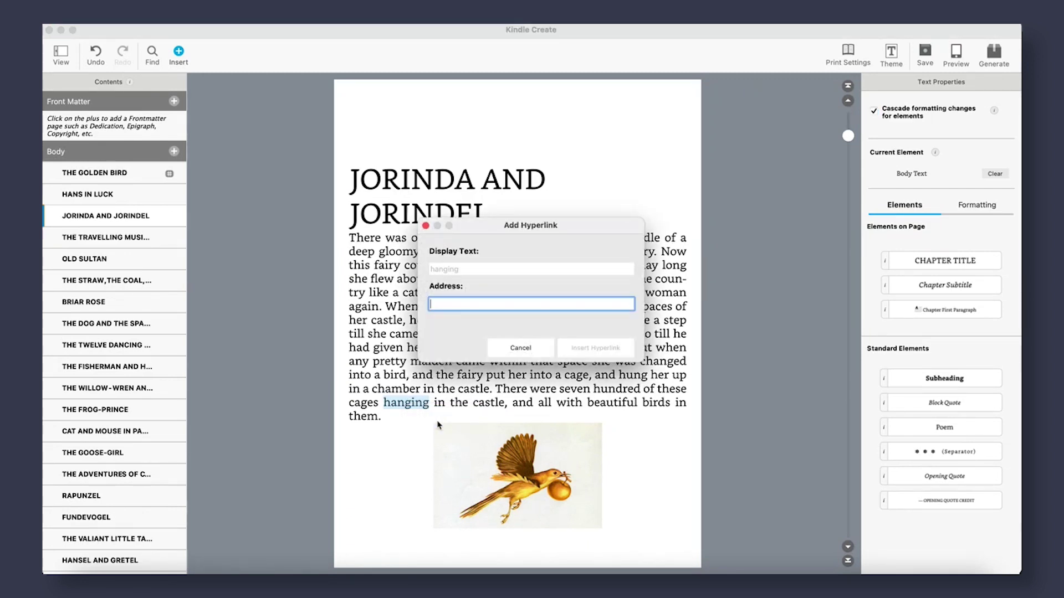
{"action": "type", "text": "https"}
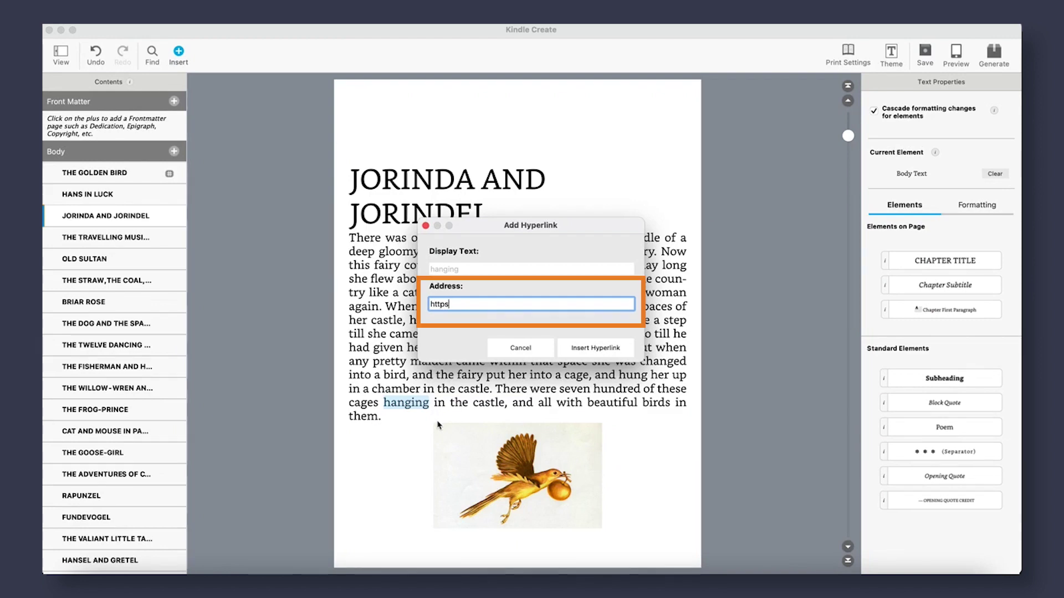
{"action": "type", "text": "://google.com"}
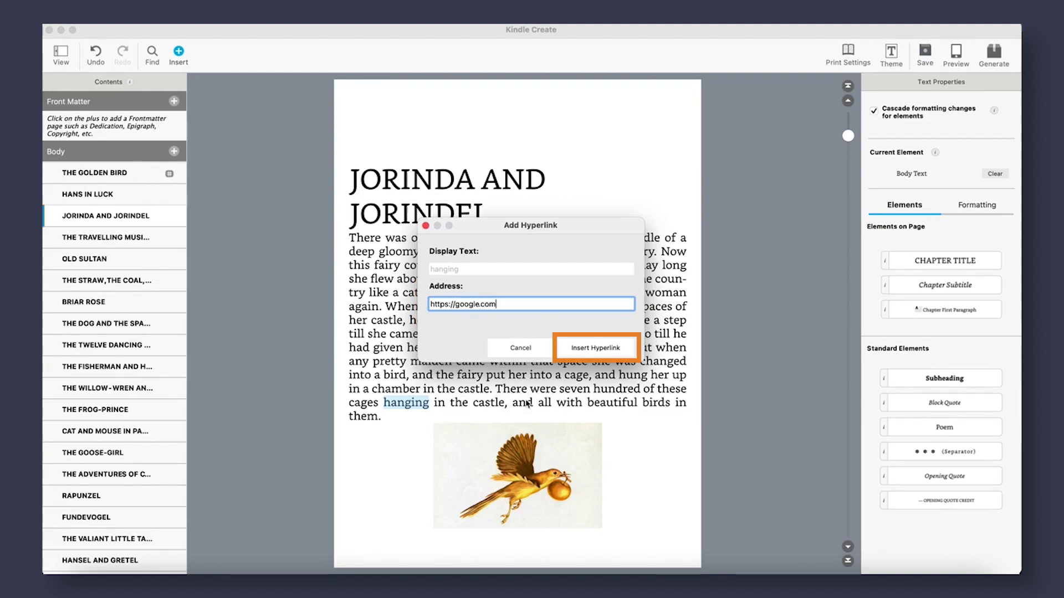
{"action": "left_click", "coordinate": [594, 352]}
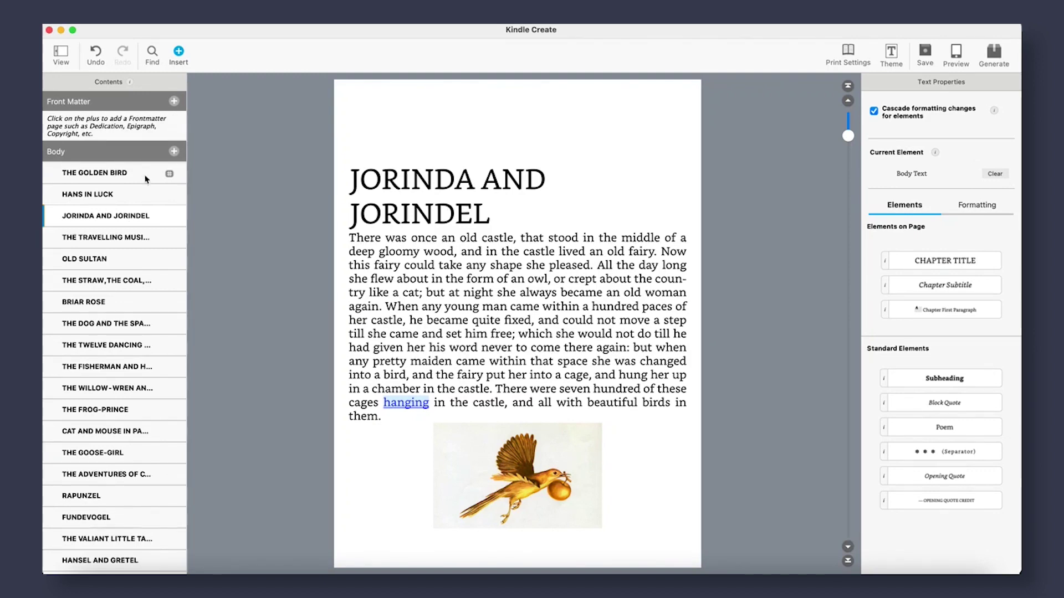
Step: Browse THE TRAVELLING MUSICIANS and THE STRAW, THE COAL, AND THE BEAN chapters
{"action": "left_click", "coordinate": [125, 242]}
{"action": "left_click", "coordinate": [421, 186]}
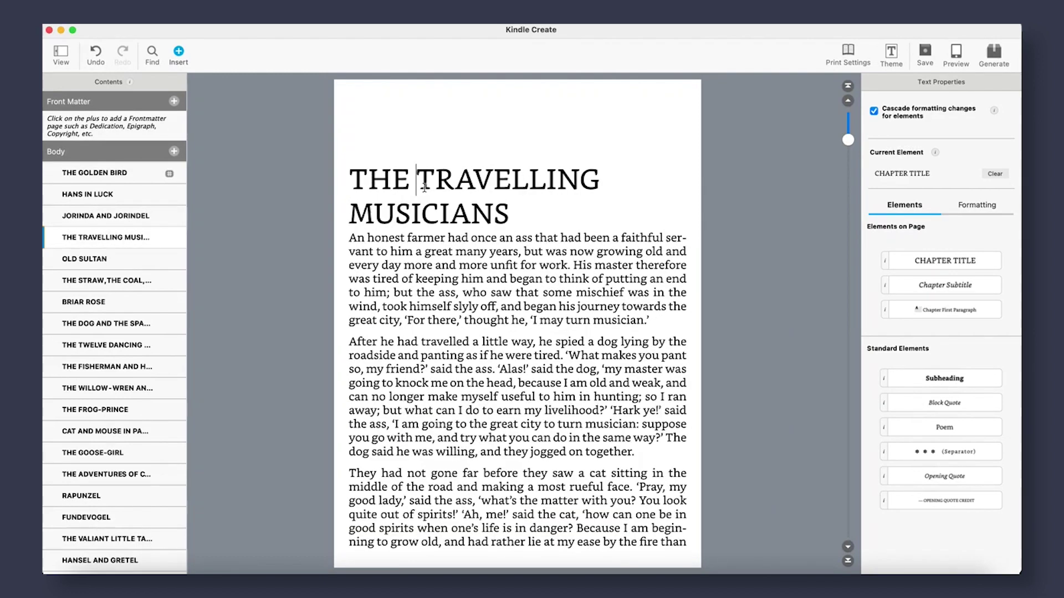
{"action": "left_click", "coordinate": [147, 285]}
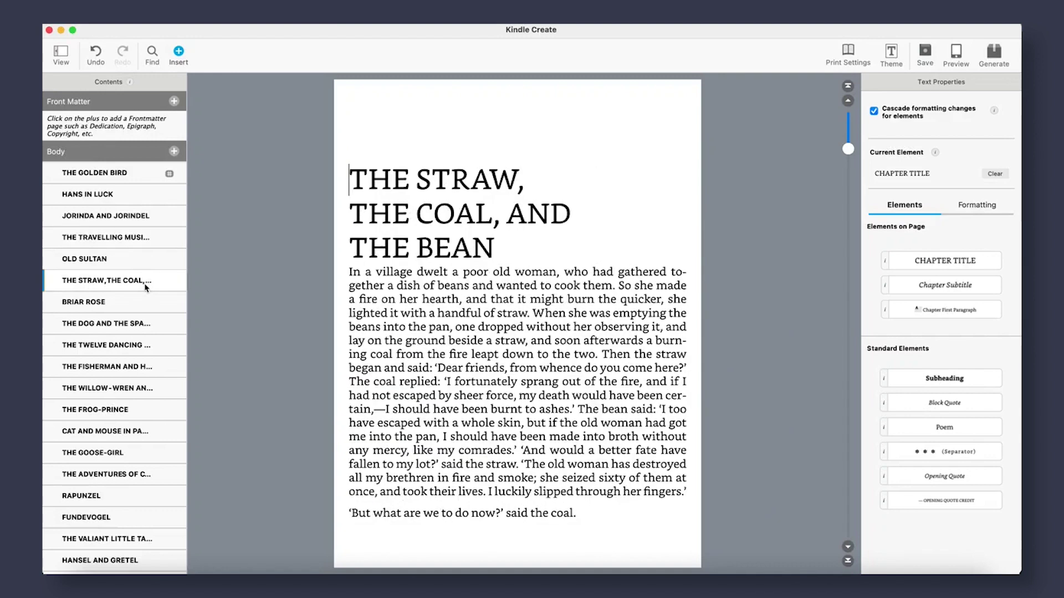
Step: Add a Table of Contents to Front Matter and accept the generated chapter list
{"action": "left_click", "coordinate": [173, 101]}
{"action": "left_click", "coordinate": [248, 146]}
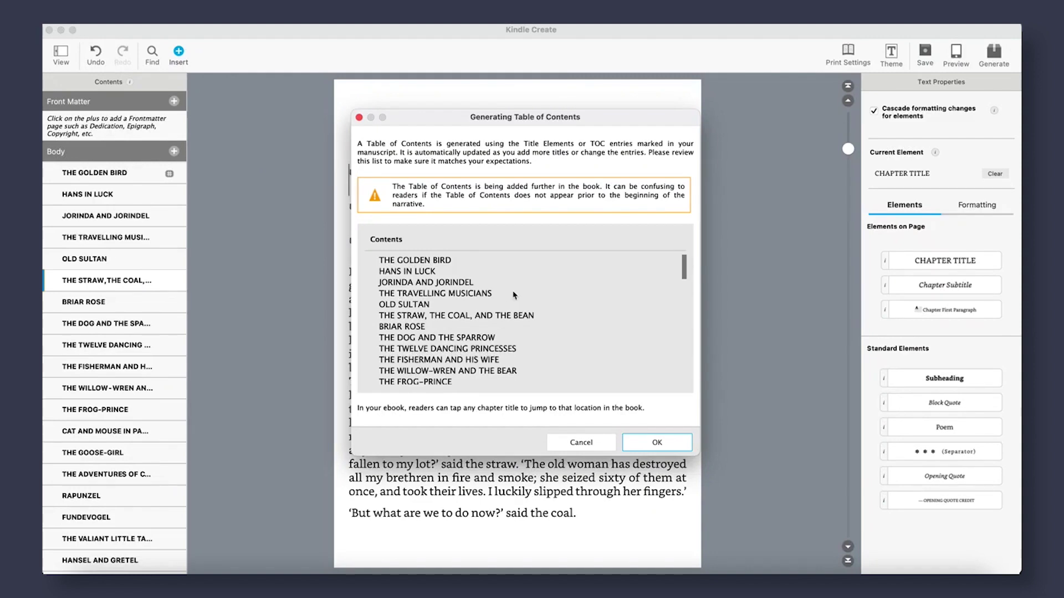
{"action": "scroll", "coordinate": [597, 335], "scroll_direction": "down", "scroll_amount": 4}
{"action": "scroll", "coordinate": [597, 334], "scroll_direction": "down", "scroll_amount": 10}
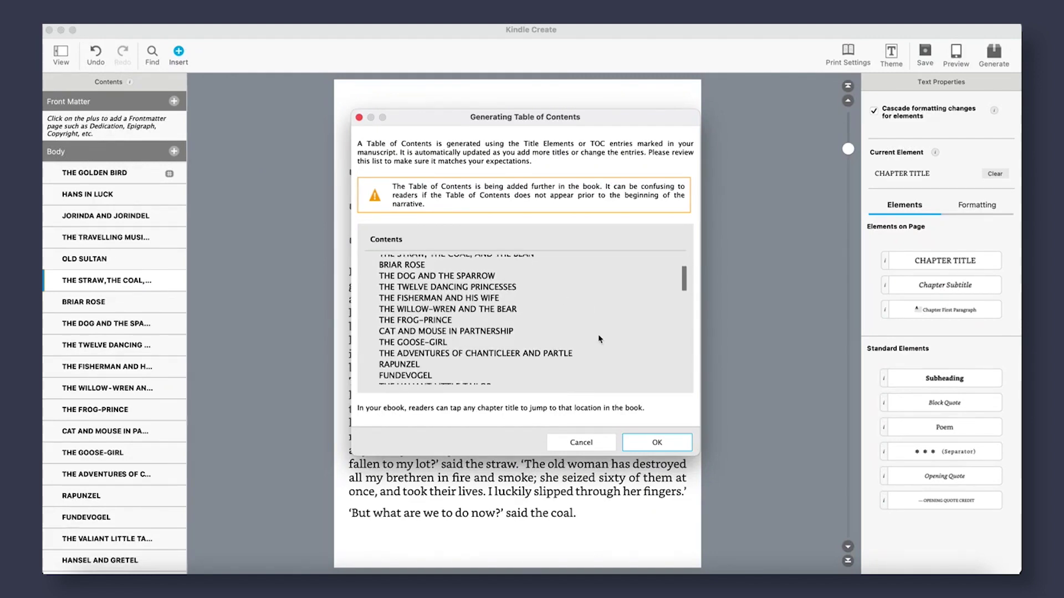
{"action": "scroll", "coordinate": [599, 338], "scroll_direction": "down", "scroll_amount": 3}
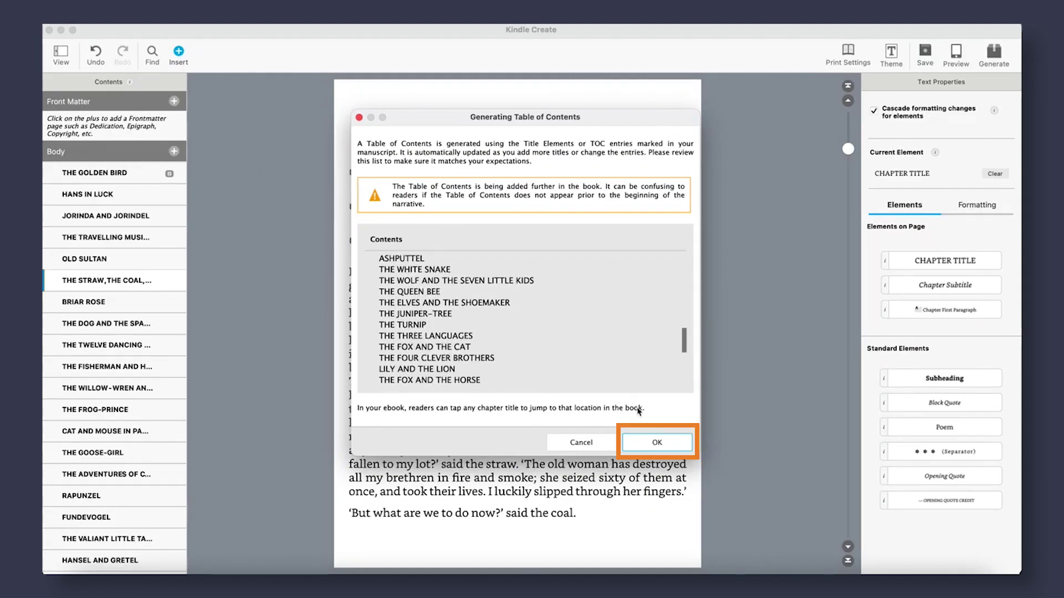
{"action": "left_click", "coordinate": [655, 442]}
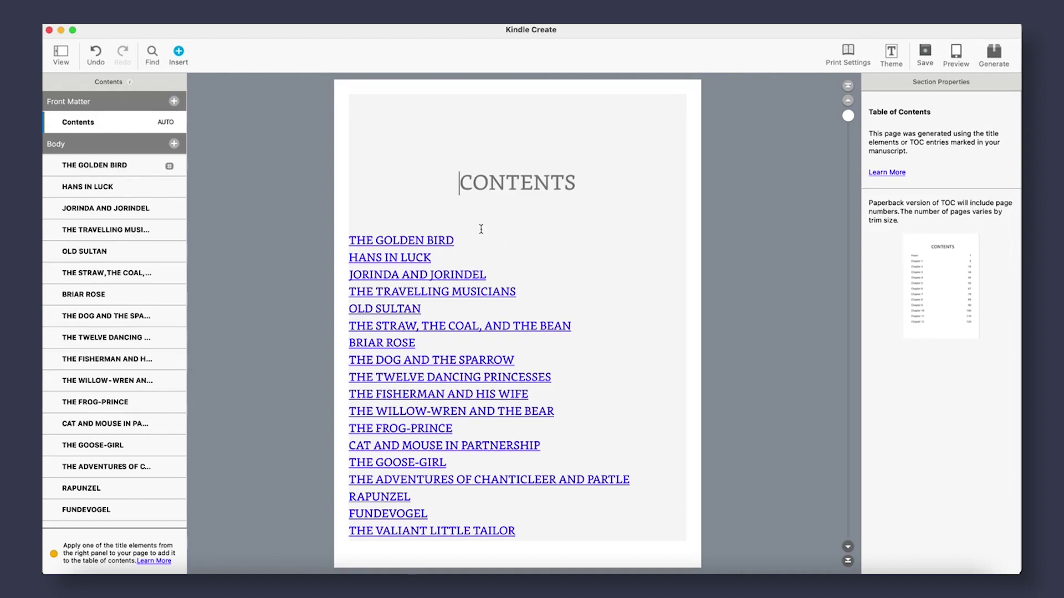
Step: Delete the extra Contents front-matter section, then bring up the project save dialog
{"action": "right_click", "coordinate": [161, 123]}
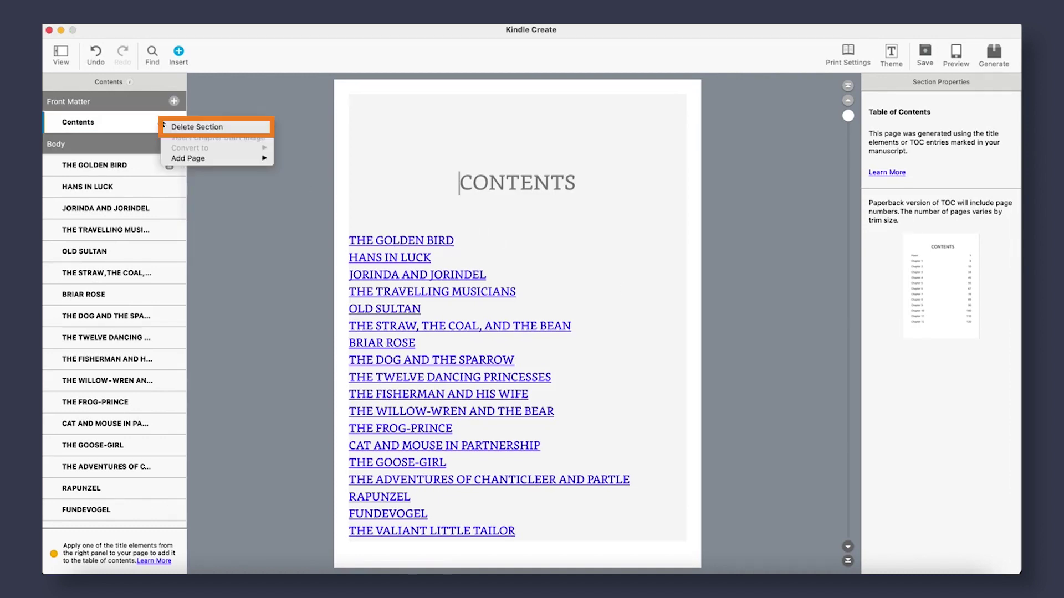
{"action": "left_click", "coordinate": [184, 127]}
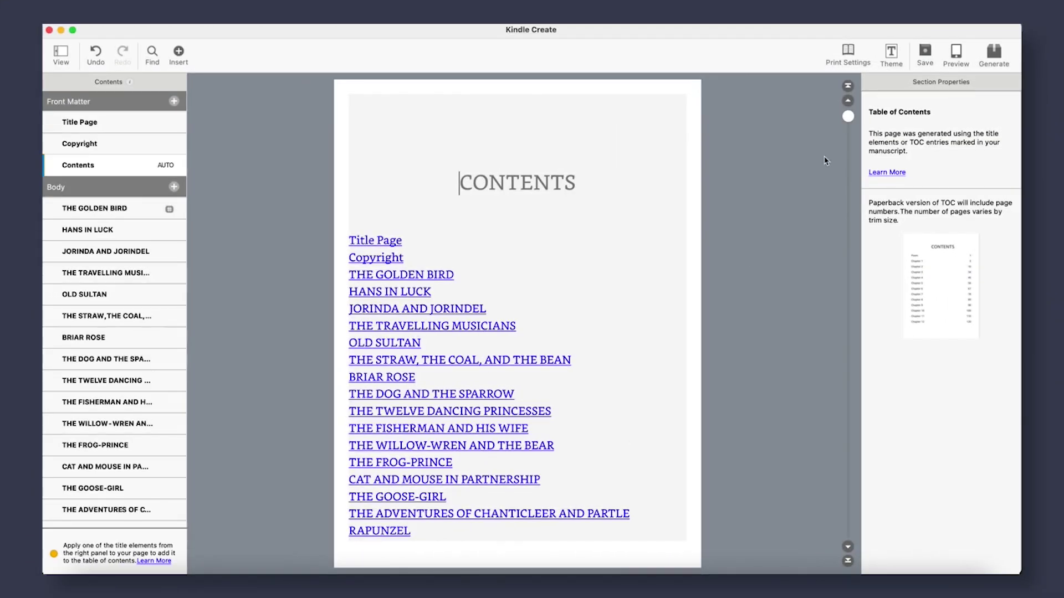
{"action": "left_click", "coordinate": [925, 54]}
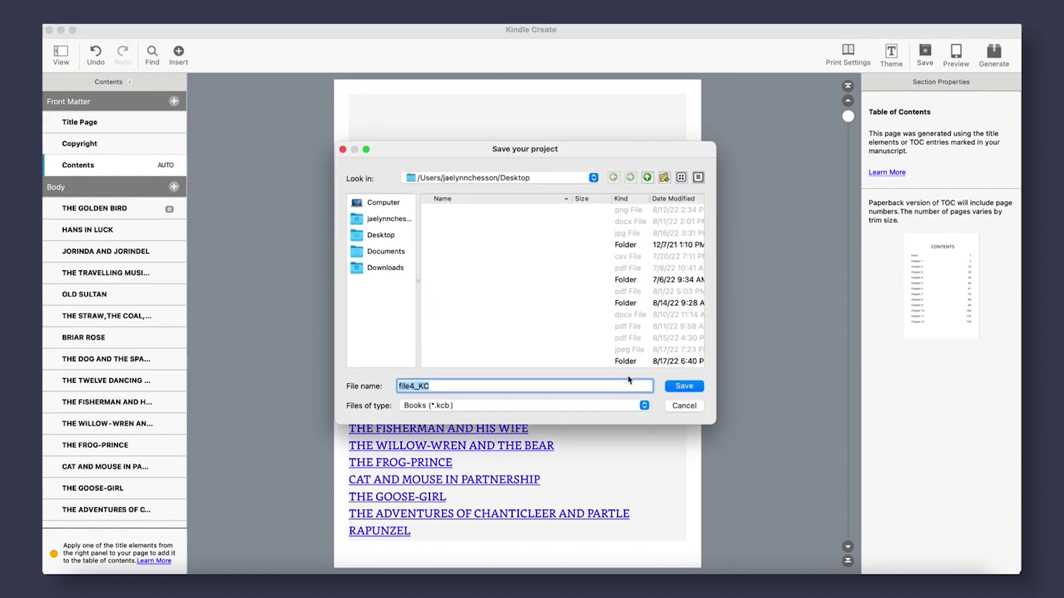
Step: Save the project to the Desktop with the file name 'The Golden Bird'
{"action": "type", "text": "The Golden Bird"}
{"action": "left_click", "coordinate": [697, 389]}
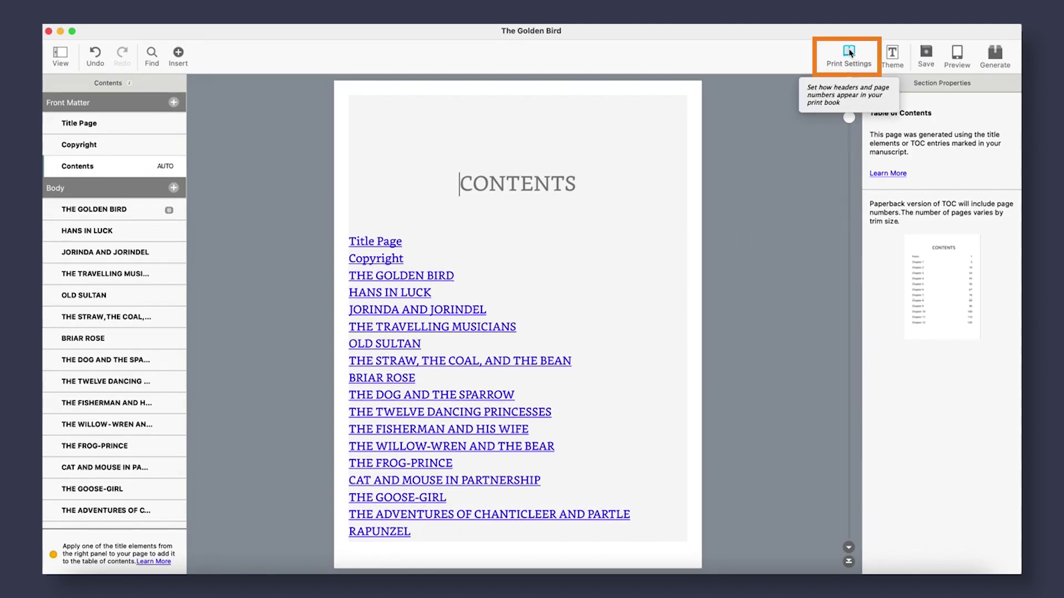
Step: Choose the third top-row print layout with author and title header, then preview the book
{"action": "left_click", "coordinate": [848, 54]}
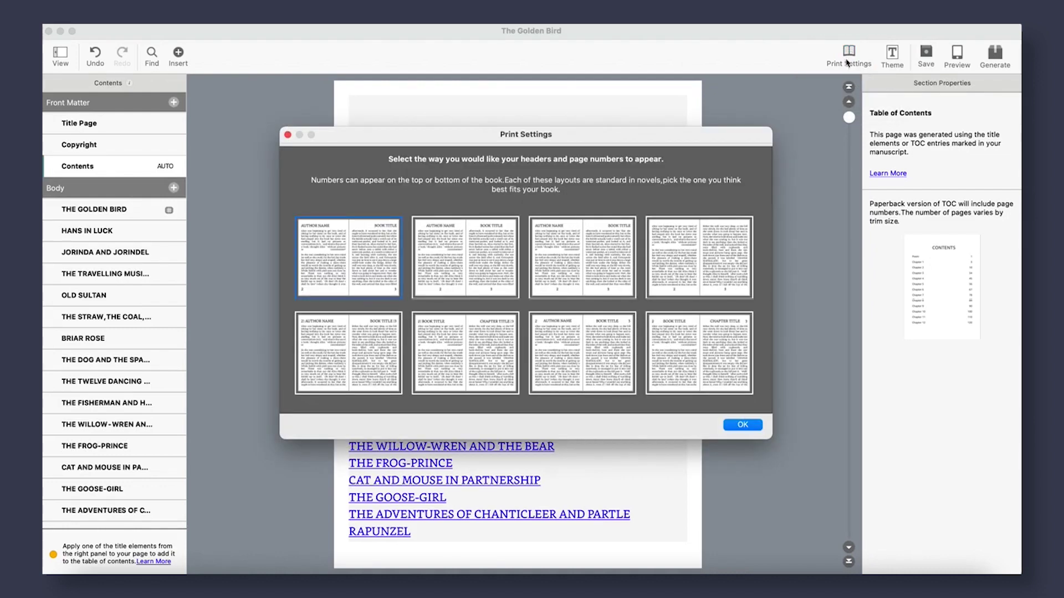
{"action": "left_click", "coordinate": [484, 270]}
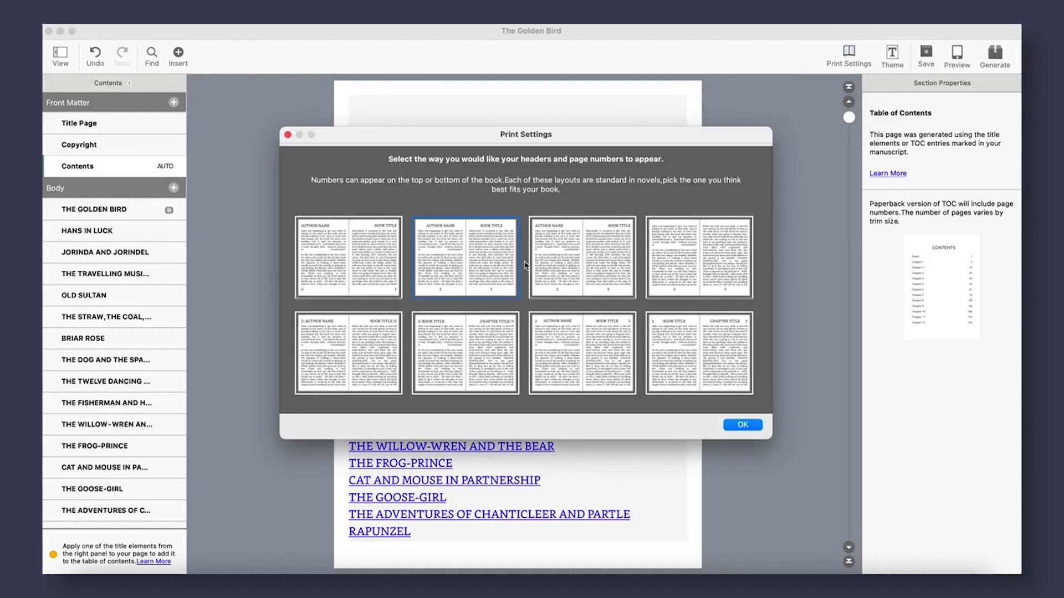
{"action": "left_click", "coordinate": [578, 265]}
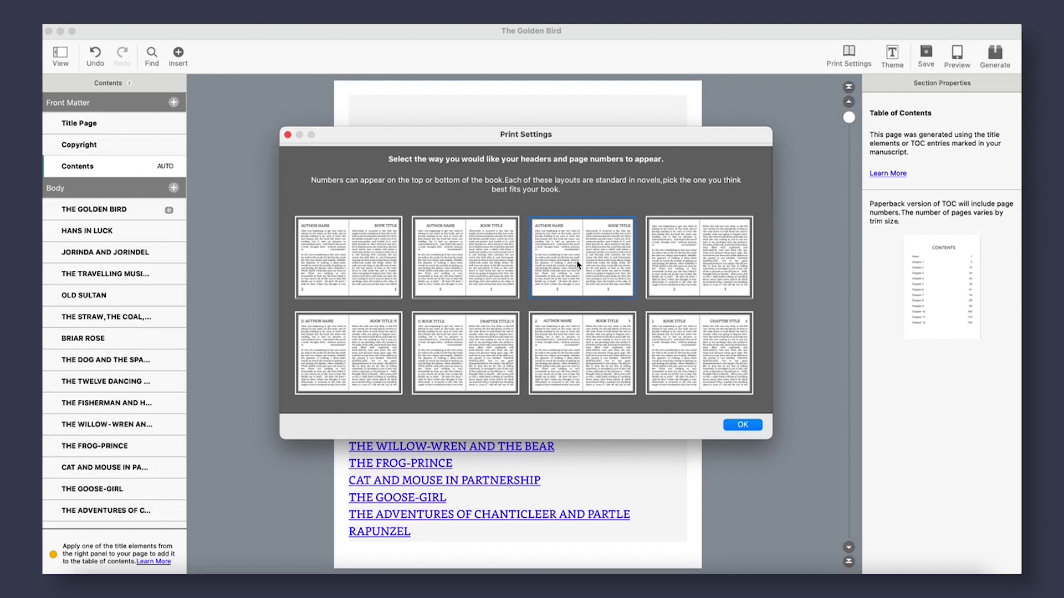
{"action": "left_click", "coordinate": [742, 424]}
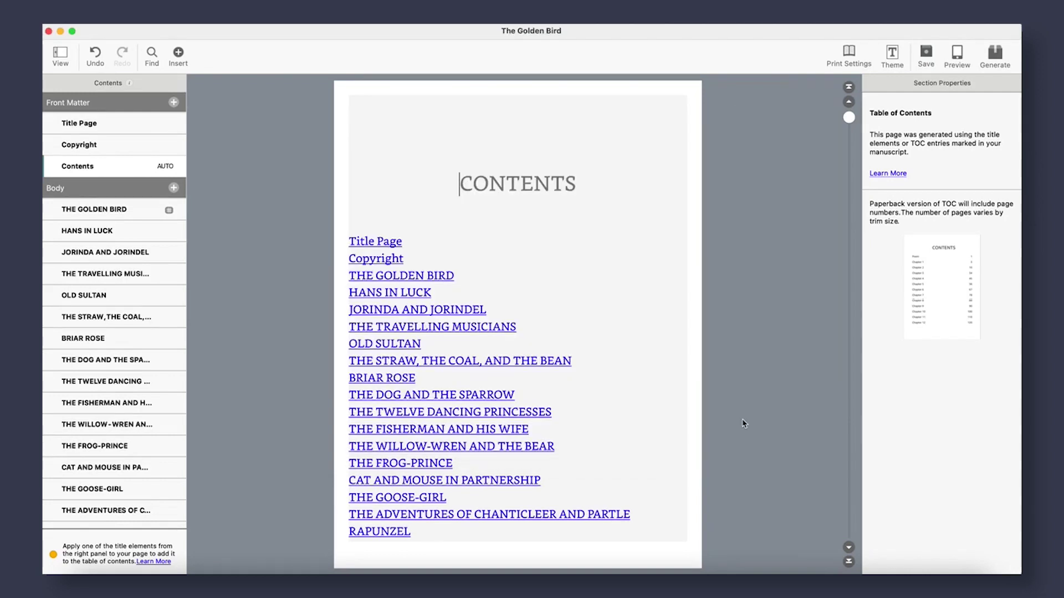
{"action": "left_click", "coordinate": [957, 55]}
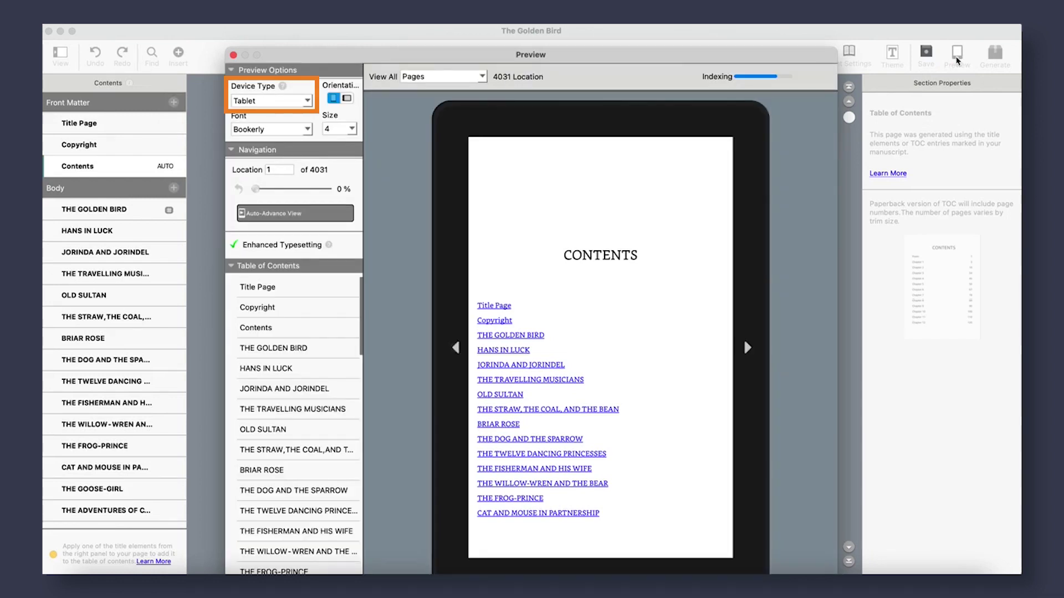
{"action": "left_click", "coordinate": [305, 100]}
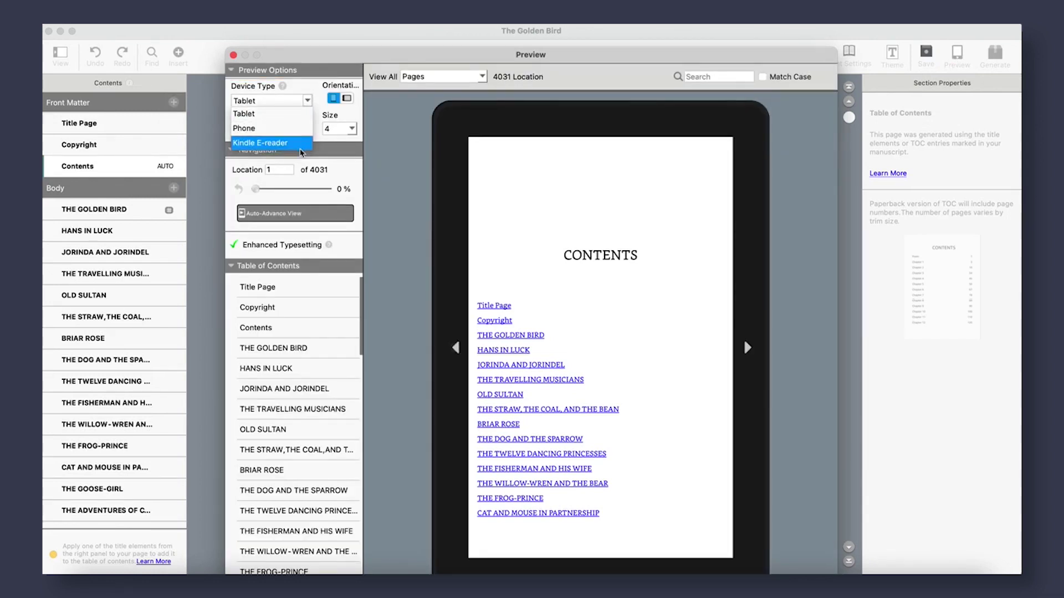
{"action": "left_click", "coordinate": [302, 115]}
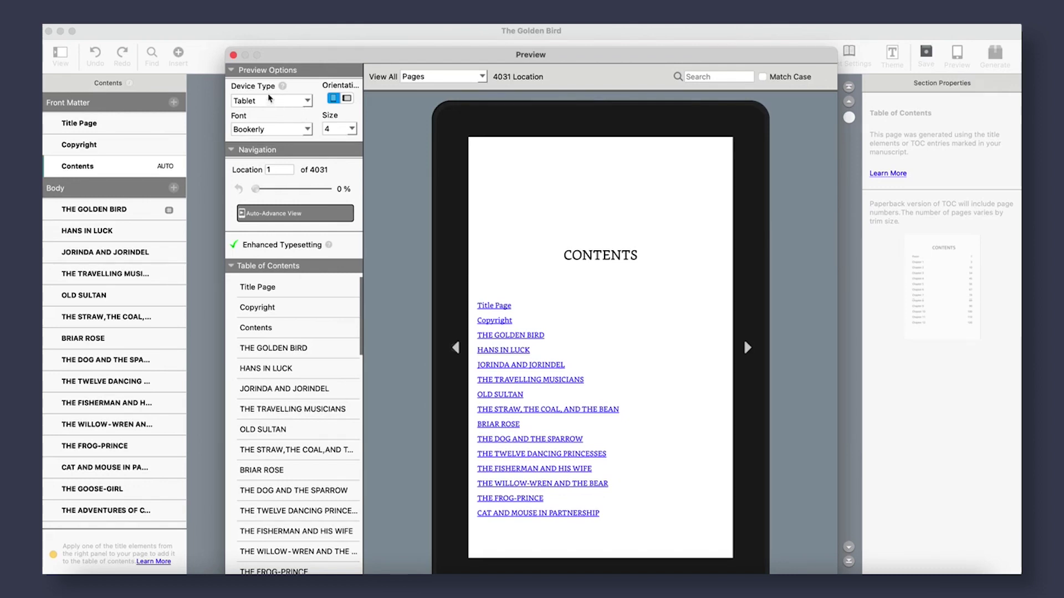
{"action": "left_click", "coordinate": [234, 54]}
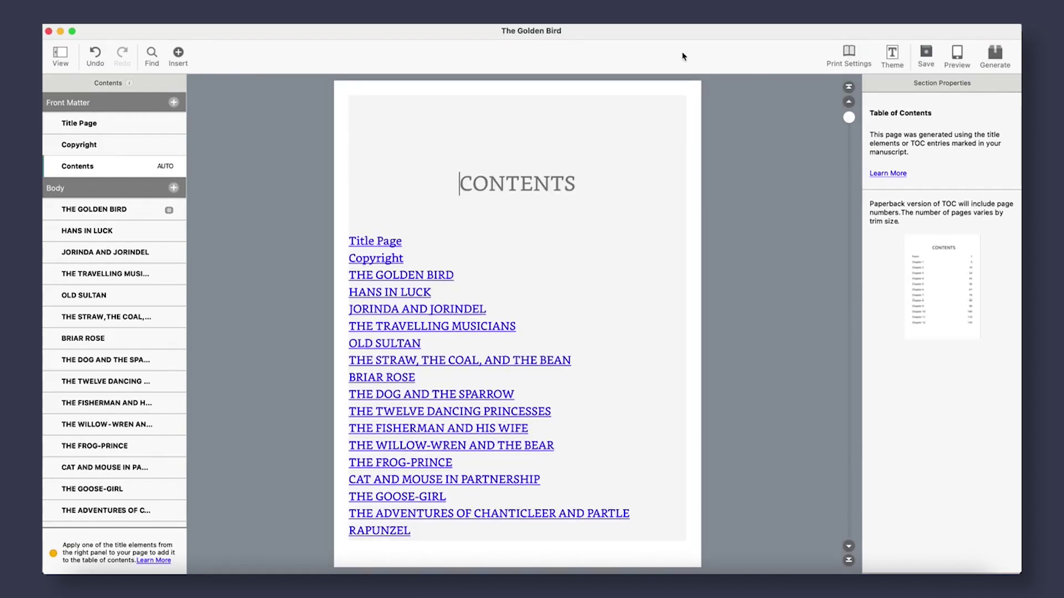
Step: Generate the KPF package into the Desktop's The Golden Bird folder
{"action": "left_click", "coordinate": [997, 60]}
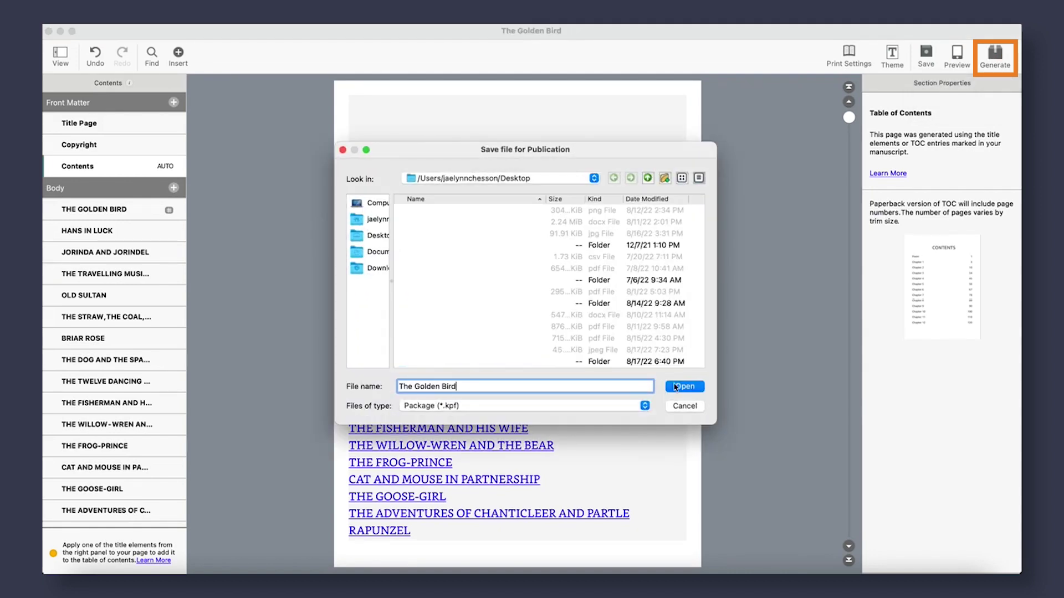
{"action": "left_click", "coordinate": [679, 387]}
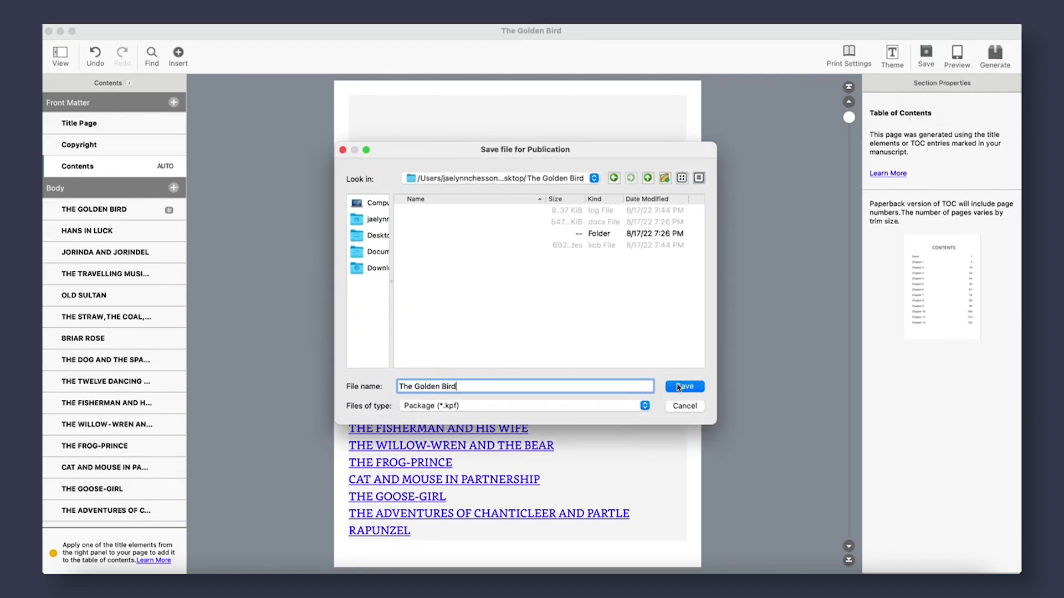
{"action": "left_click", "coordinate": [678, 387]}
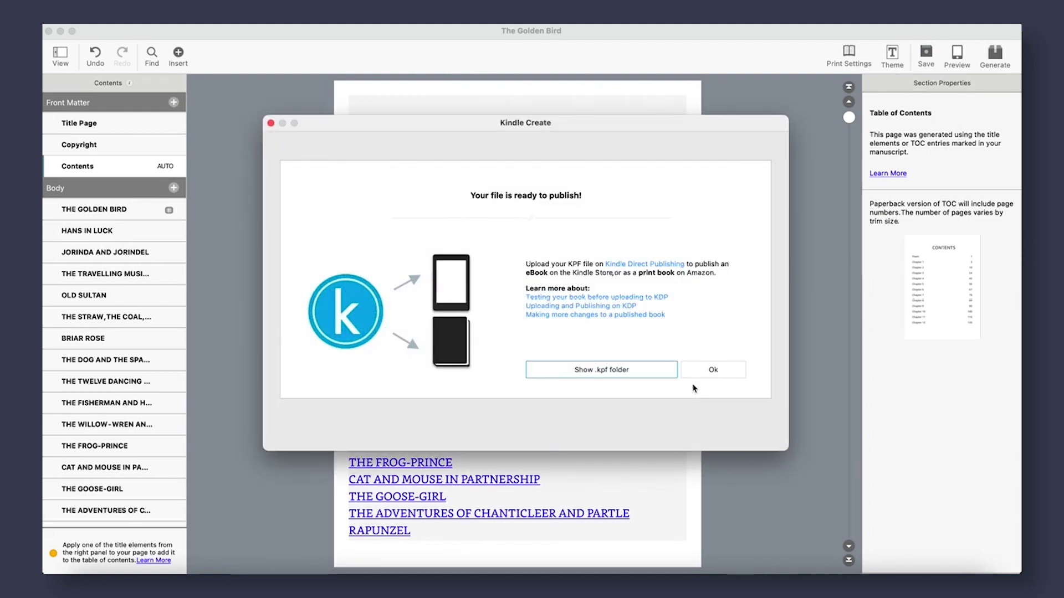
Step: Reveal the KPF folder in Finder and view Get Info for The Golden Bird.kpf
{"action": "left_click", "coordinate": [658, 375]}
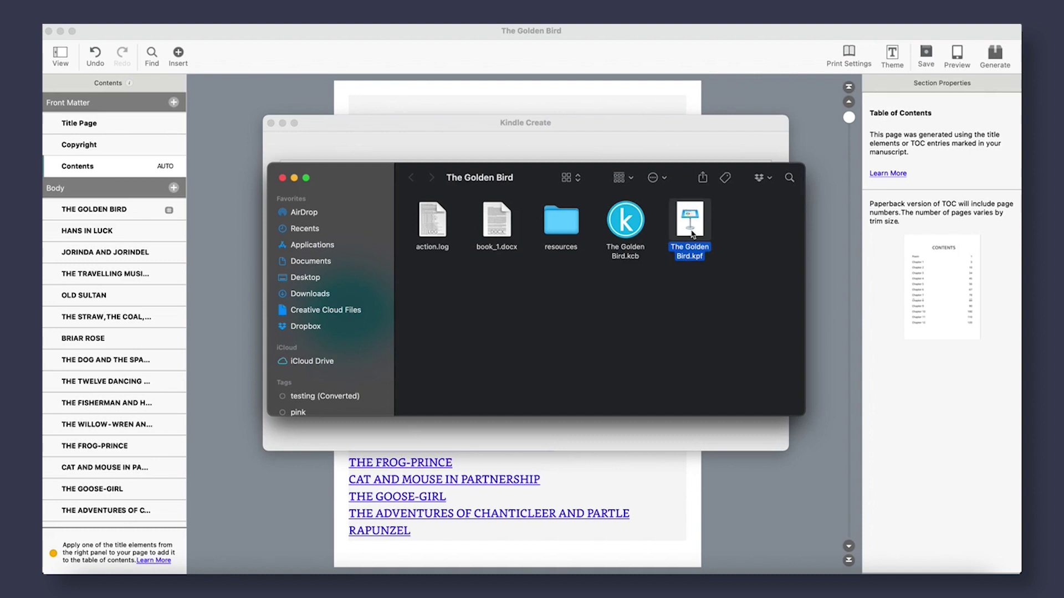
{"action": "right_click", "coordinate": [690, 233]}
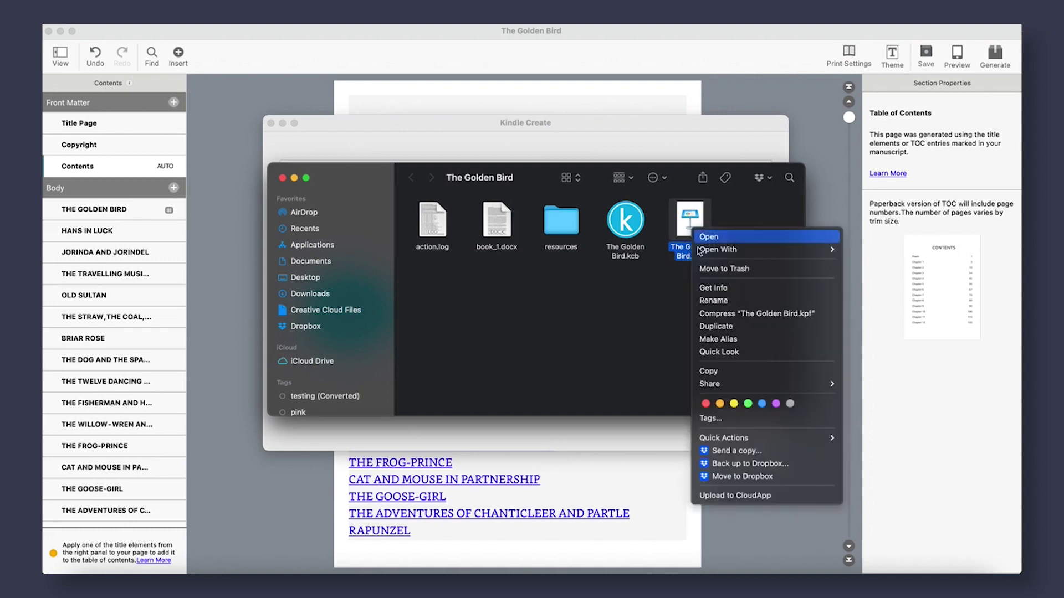
{"action": "left_click", "coordinate": [722, 292]}
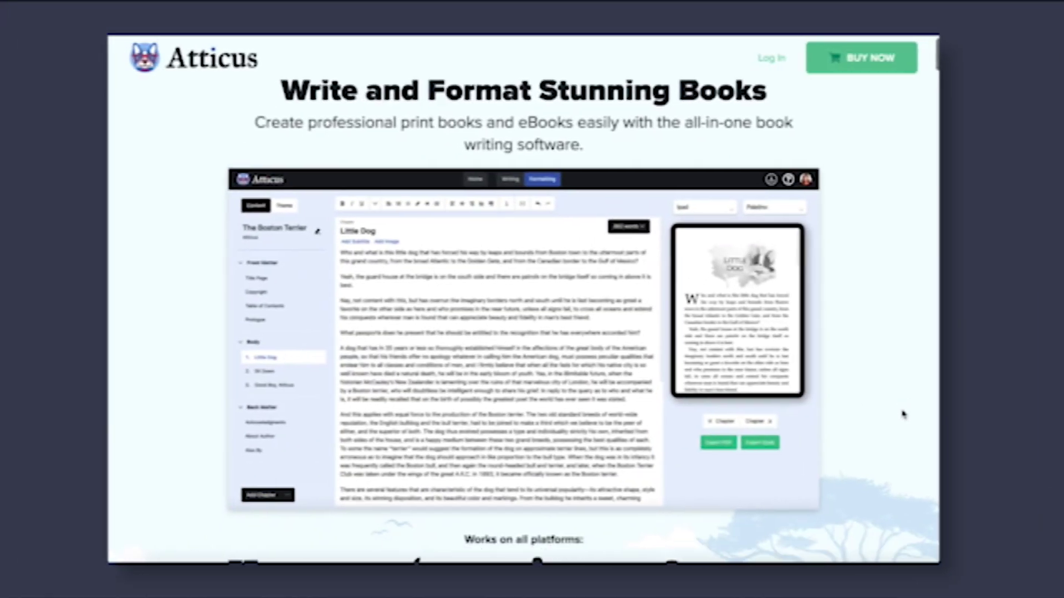
{"action": "scroll", "coordinate": [903, 414], "scroll_direction": "down", "scroll_amount": 7}
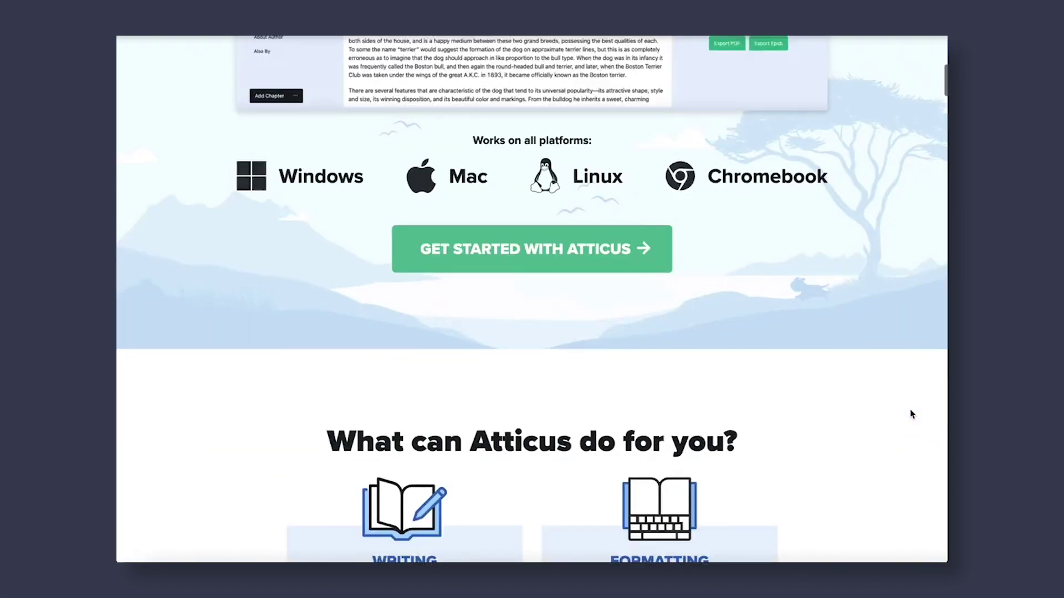
{"action": "scroll", "coordinate": [912, 414], "scroll_direction": "down", "scroll_amount": 10}
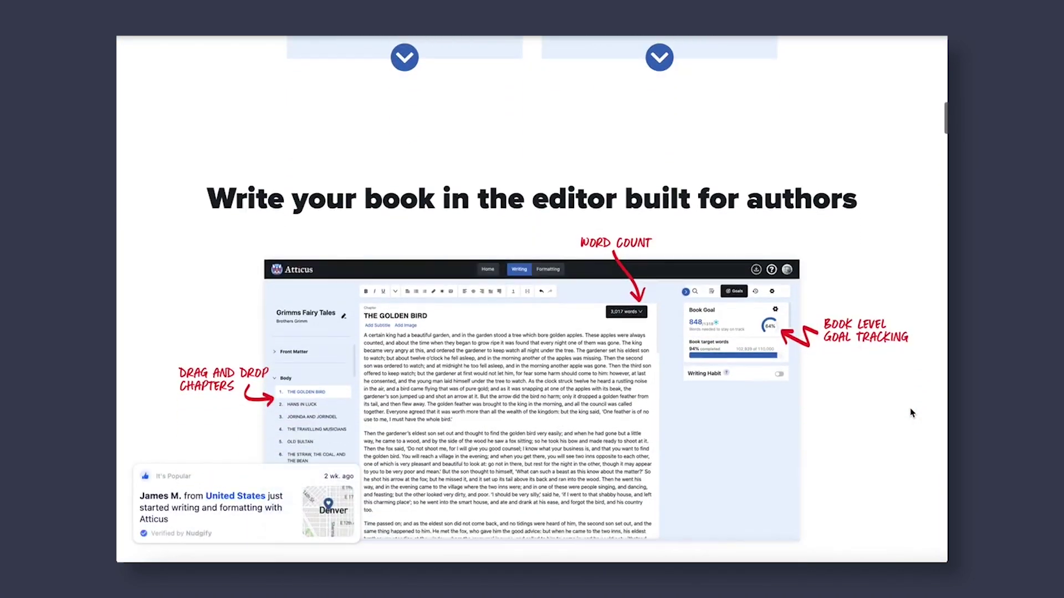
{"action": "scroll", "coordinate": [911, 413], "scroll_direction": "down", "scroll_amount": 8}
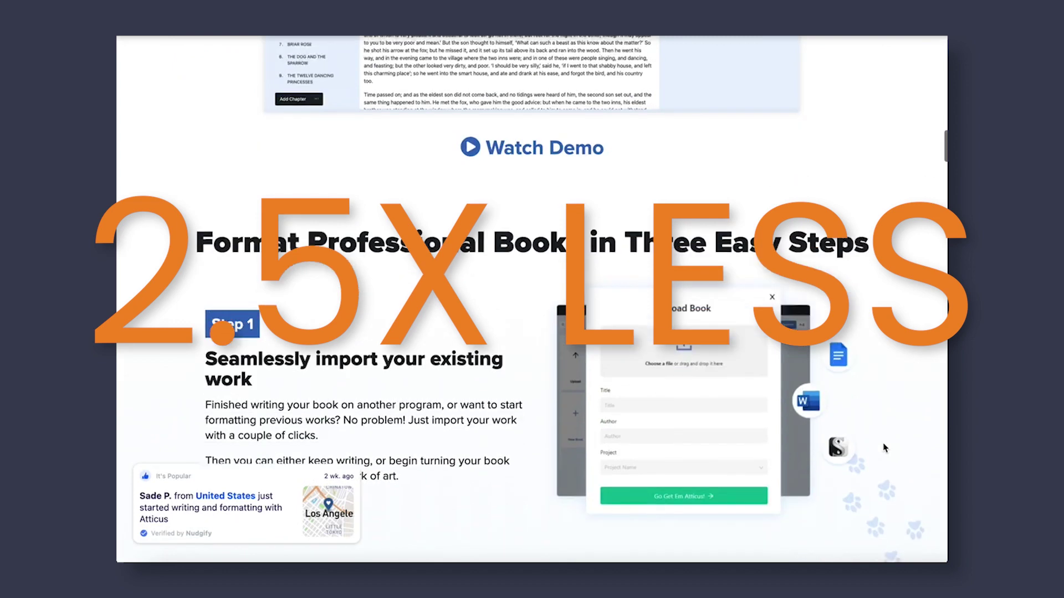
{"action": "scroll", "coordinate": [884, 448], "scroll_direction": "down", "scroll_amount": 4}
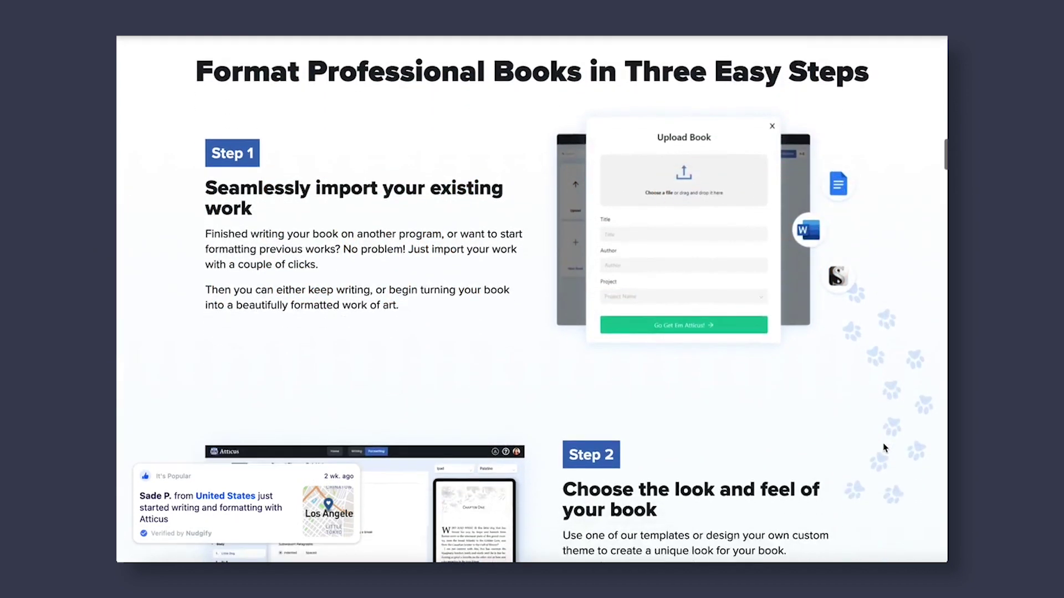
{"action": "scroll", "coordinate": [884, 448], "scroll_direction": "down", "scroll_amount": 5}
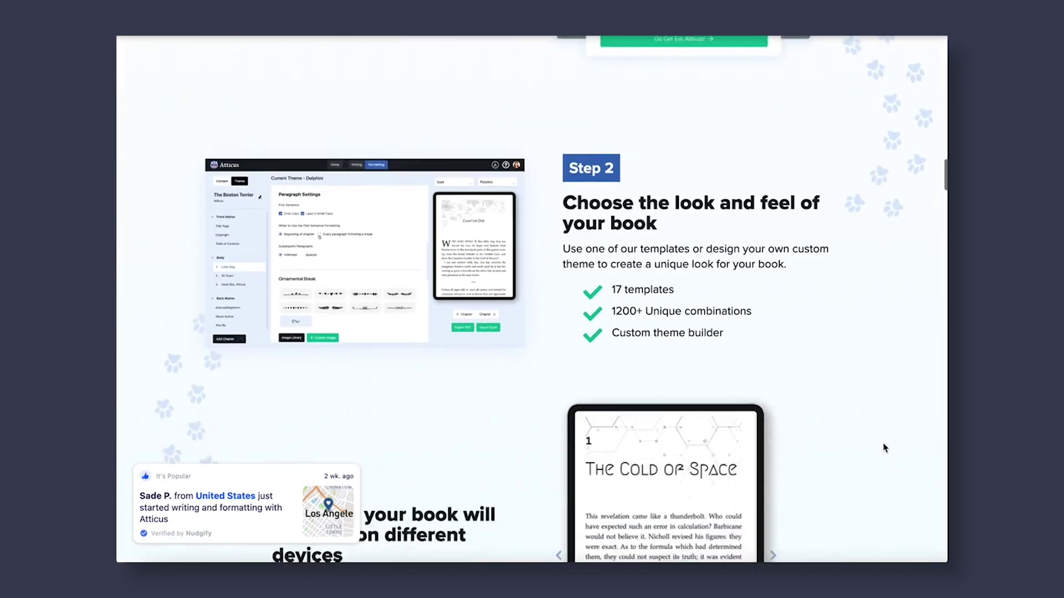
{"action": "scroll", "coordinate": [884, 448], "scroll_direction": "down", "scroll_amount": 5}
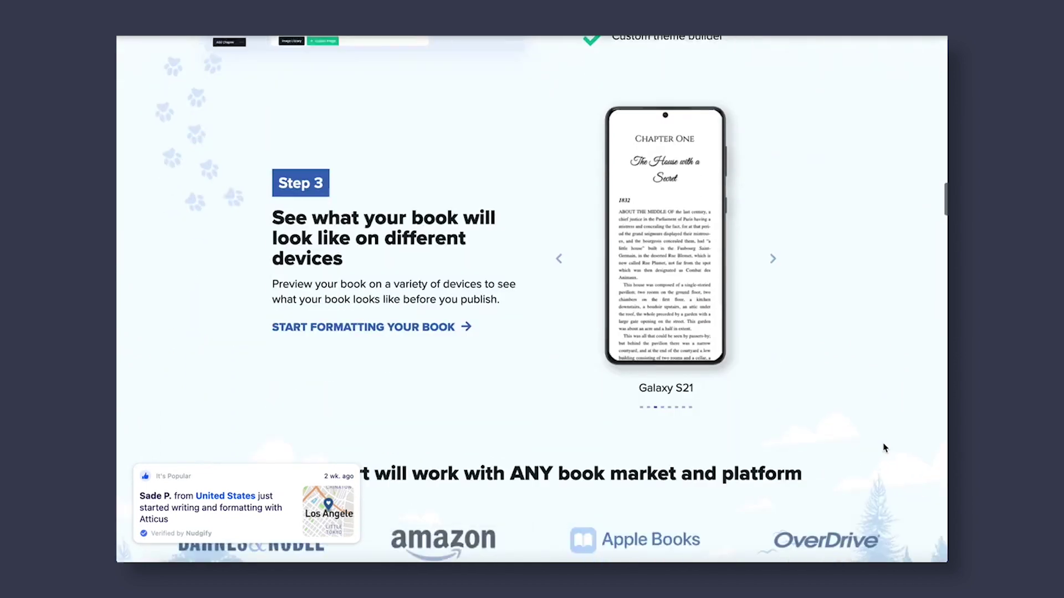
{"action": "scroll", "coordinate": [884, 448], "scroll_direction": "down", "scroll_amount": 4}
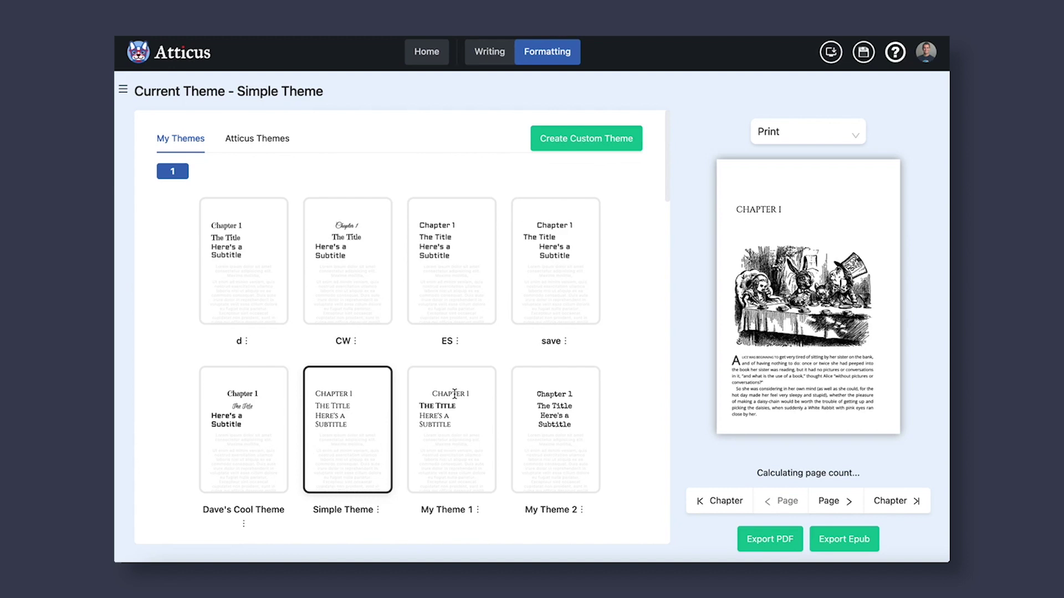
Step: Try My Theme 1, then settle on My Theme 2 as the book's theme
{"action": "left_click", "coordinate": [454, 394]}
{"action": "left_click", "coordinate": [556, 439]}
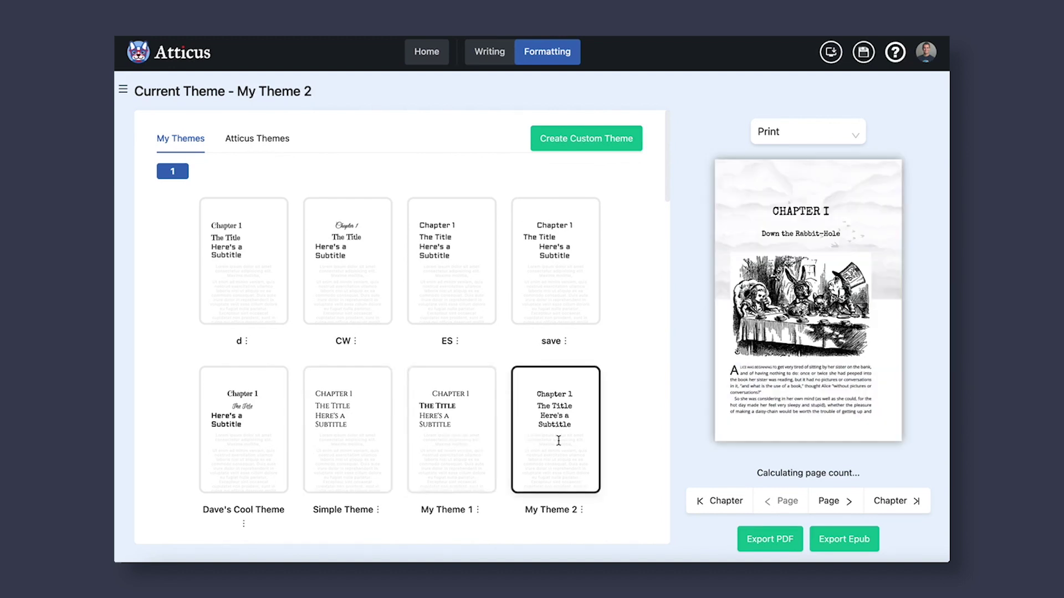